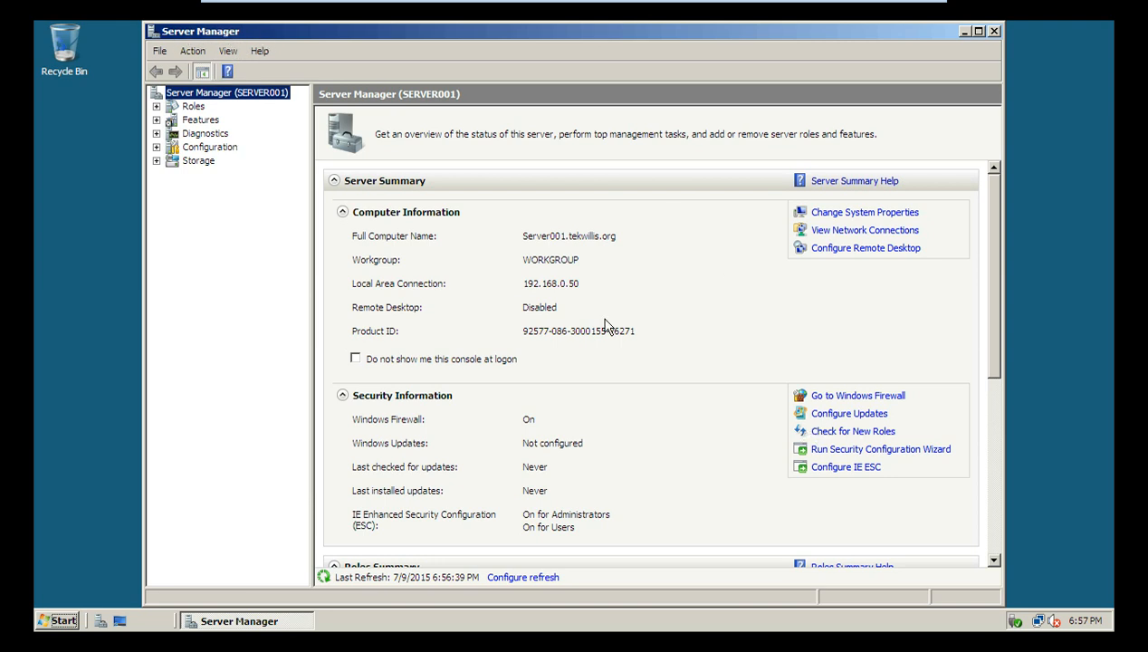
# Step: Show the Roles summary and start the Add Roles Wizard
pyautogui.click(192, 107)
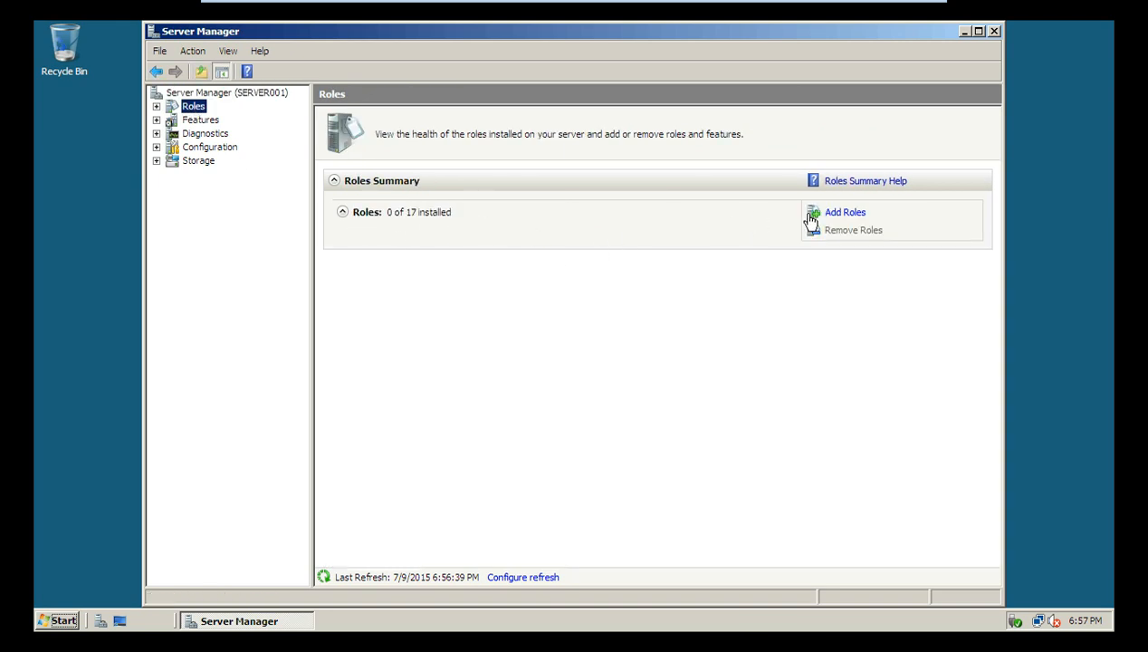
pyautogui.click(843, 213)
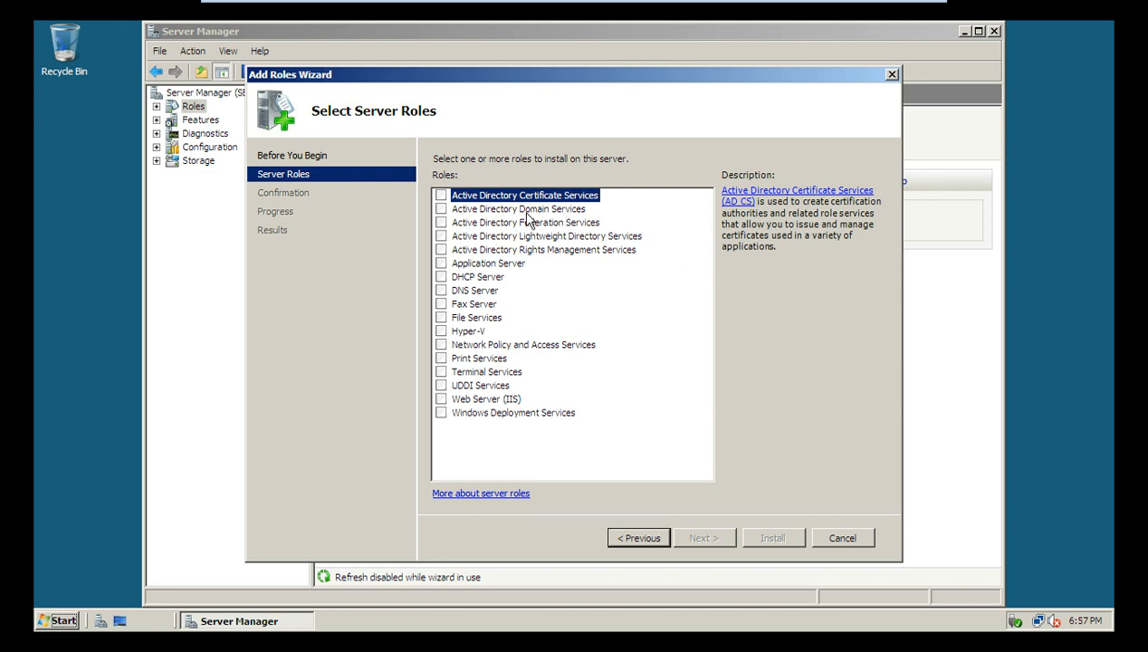
# Step: Select Active Directory Domain Services in the Add Roles Wizard and install it
pyautogui.click(441, 209)
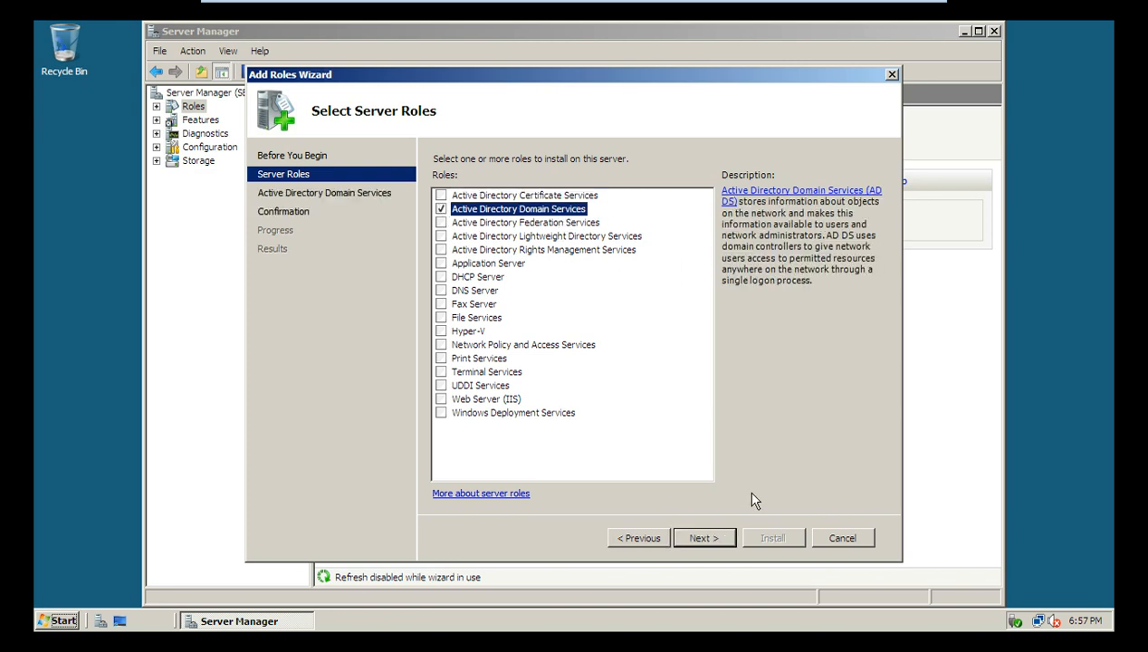
pyautogui.click(711, 539)
pyautogui.click(714, 540)
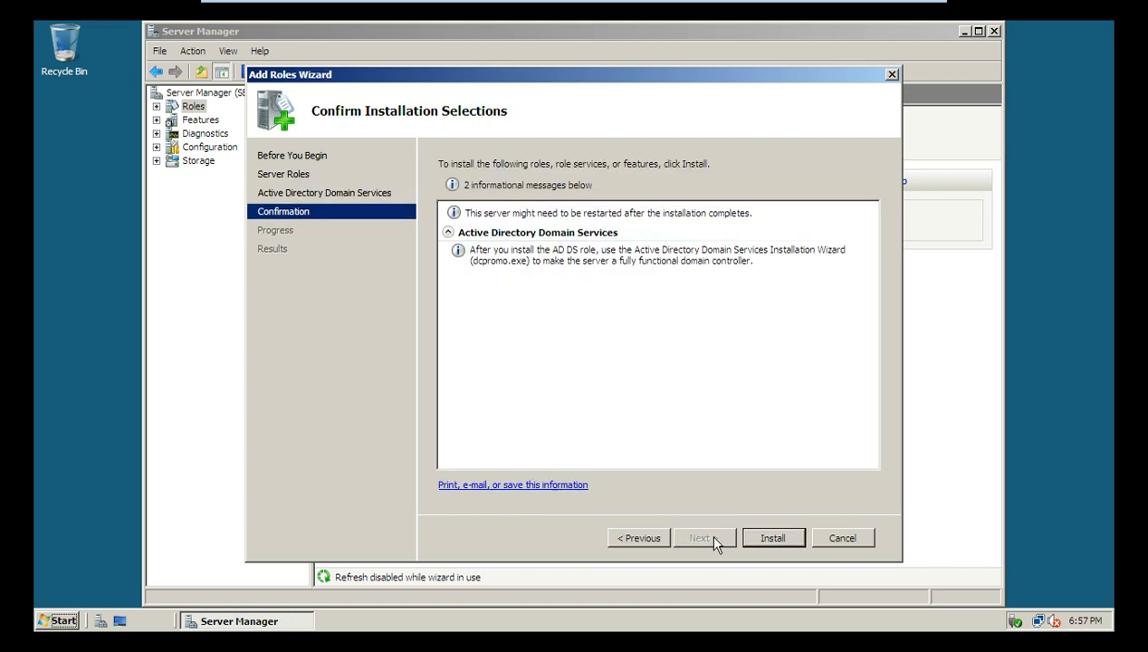
pyautogui.click(771, 540)
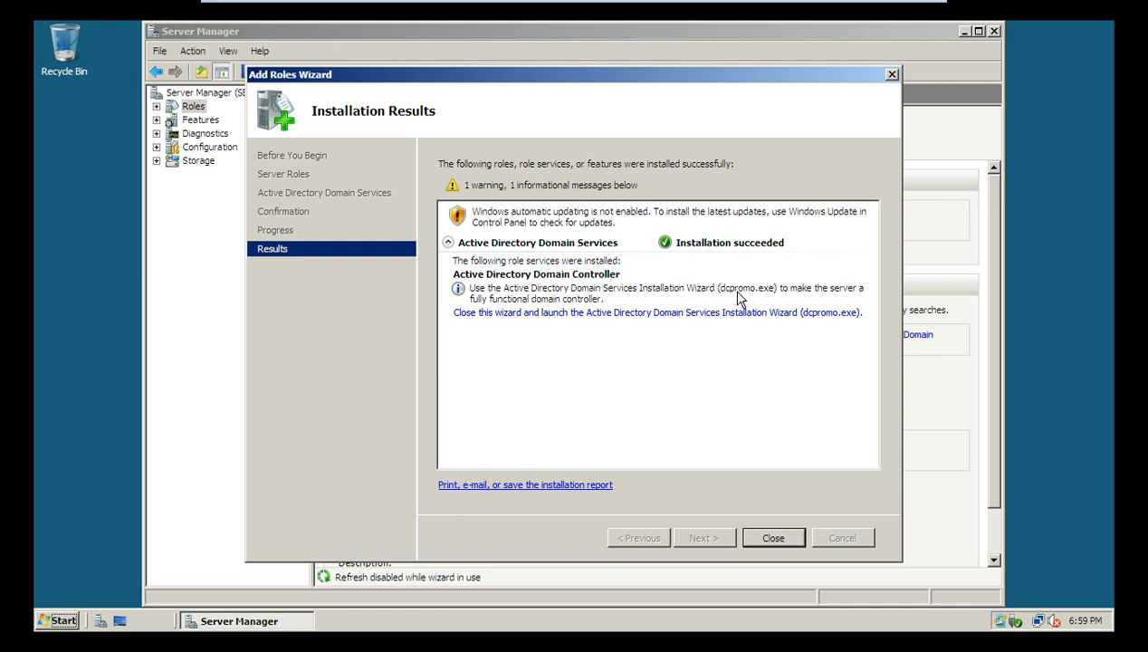
pyautogui.click(772, 538)
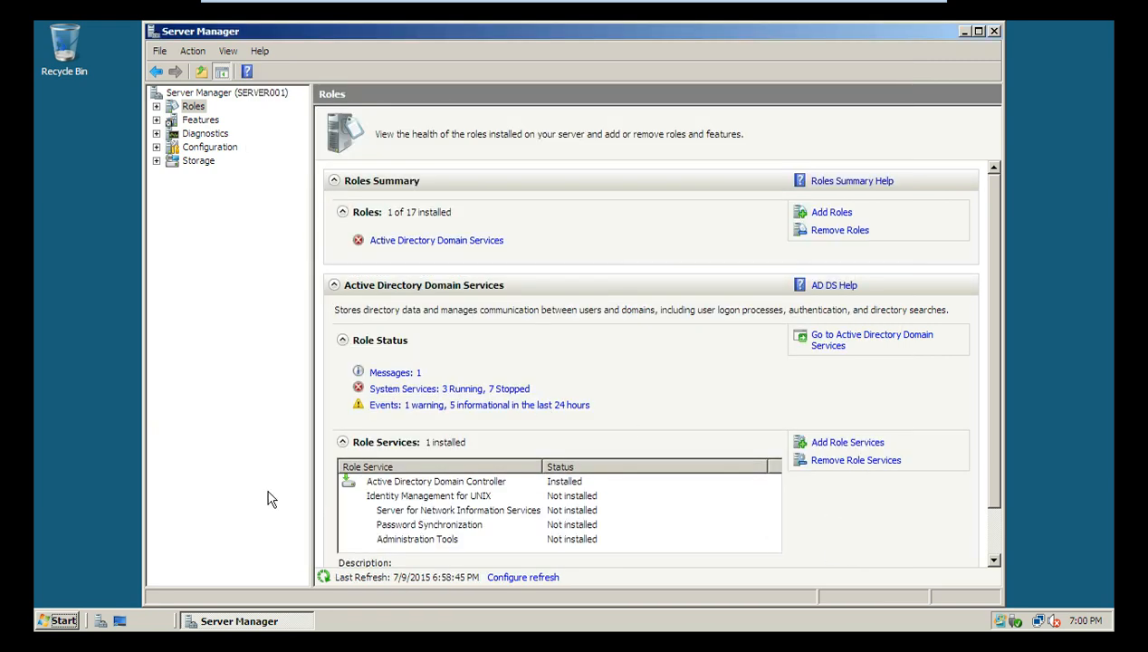
# Step: Run dcpromo from the Run box to launch the AD DS Installation Wizard
pyautogui.press('super+r')
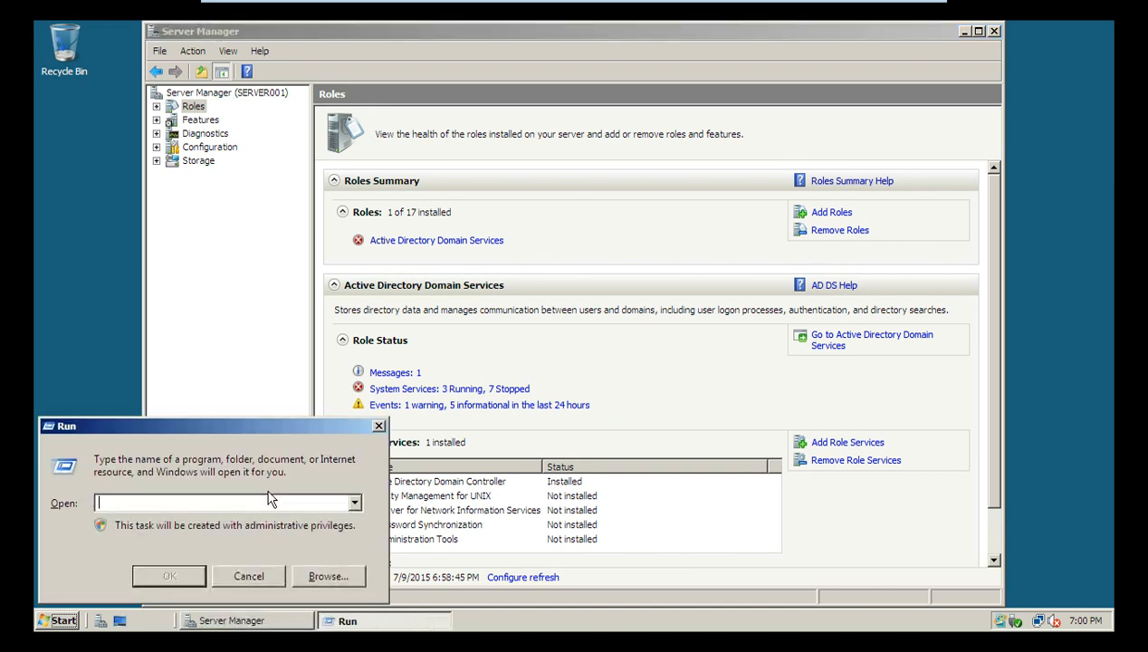
pyautogui.write('dcpromo.')
pyautogui.press('Return')
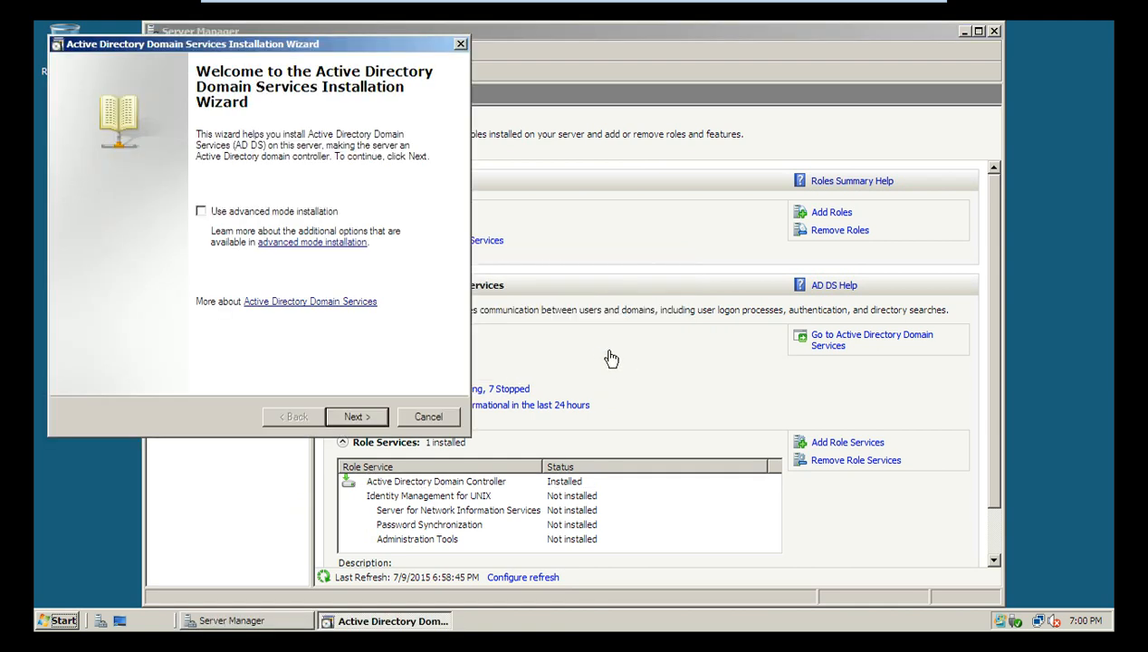
# Step: Choose a new domain in a new forest with root domain tekwillis.com
pyautogui.click(353, 419)
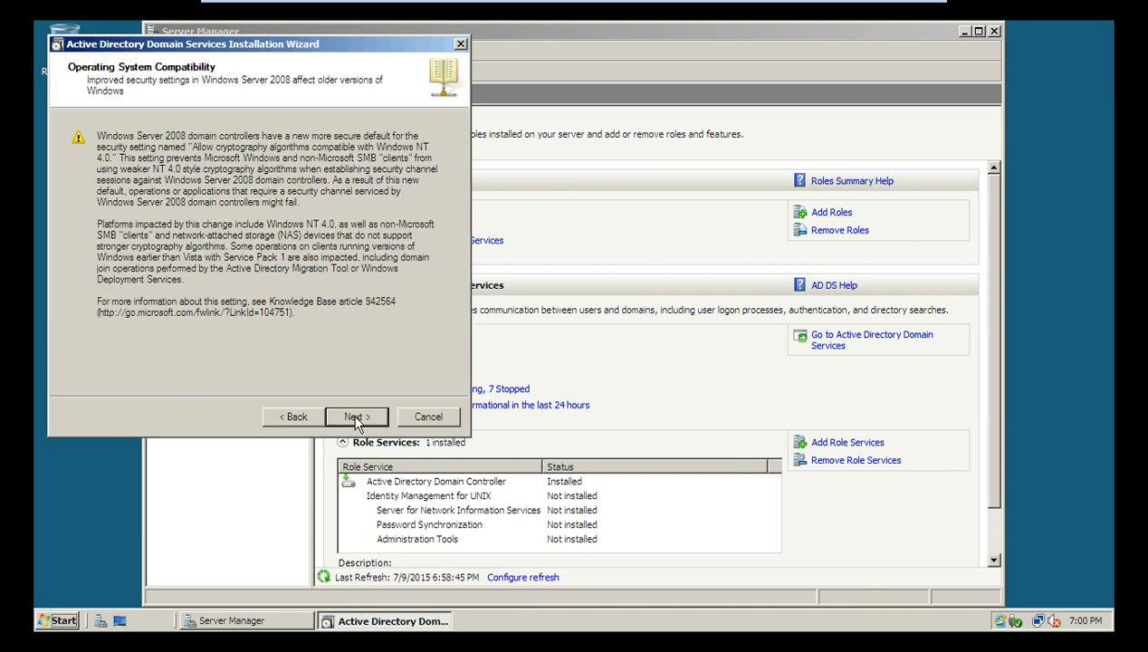
pyautogui.click(353, 419)
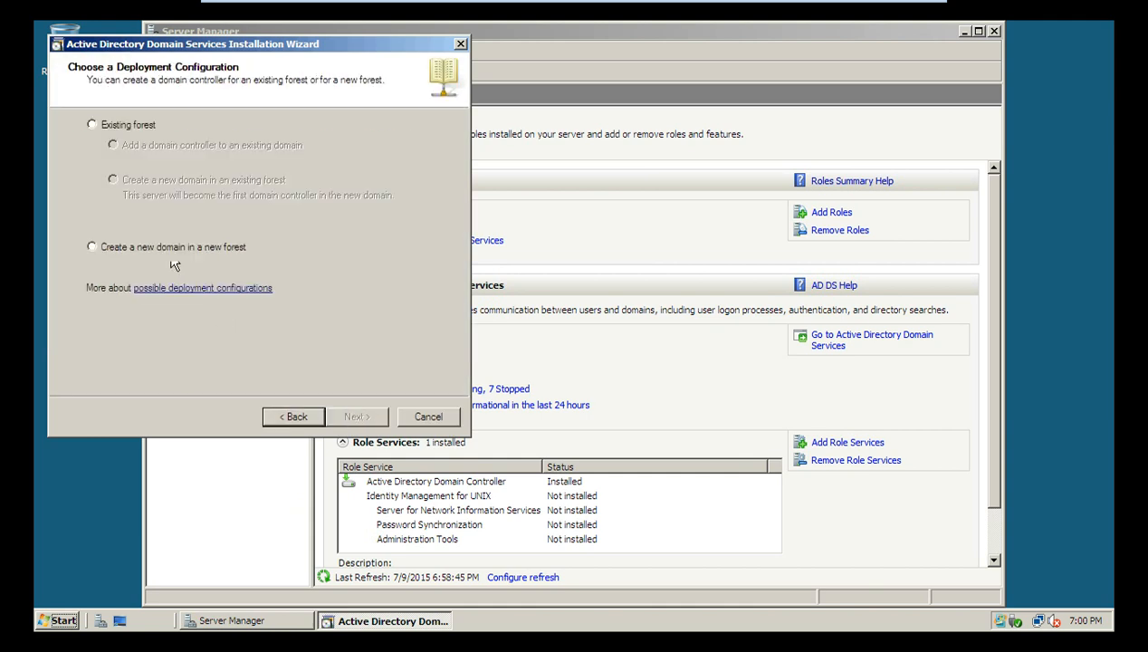
pyautogui.click(92, 247)
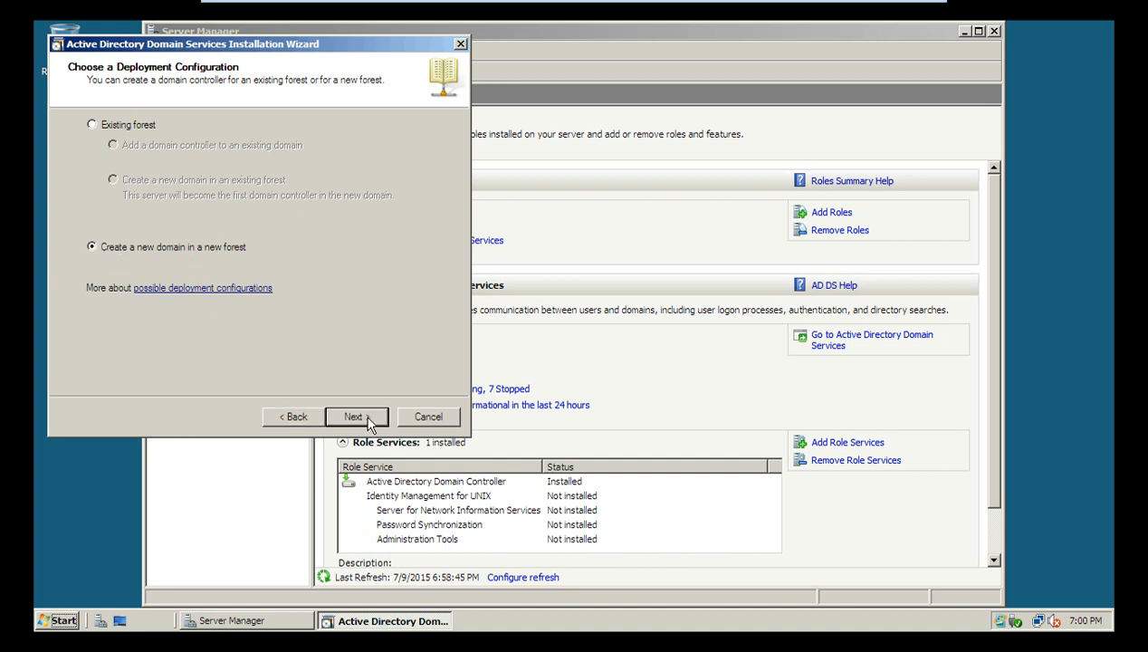
pyautogui.click(358, 416)
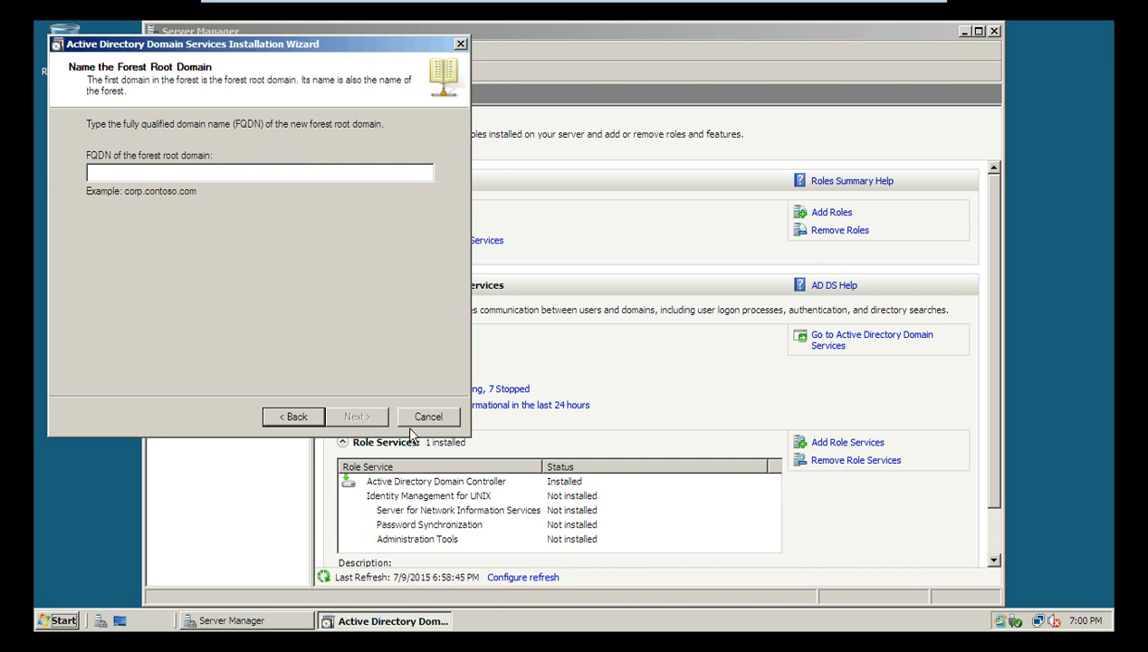
pyautogui.write('tekwillis.com')
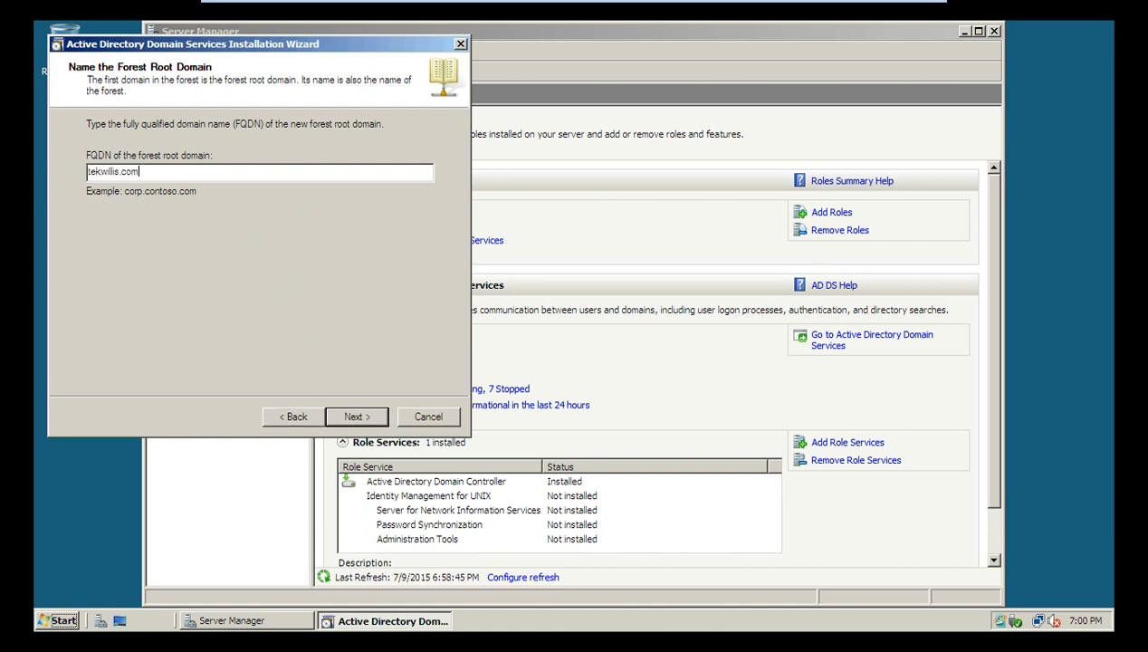
pyautogui.click(357, 416)
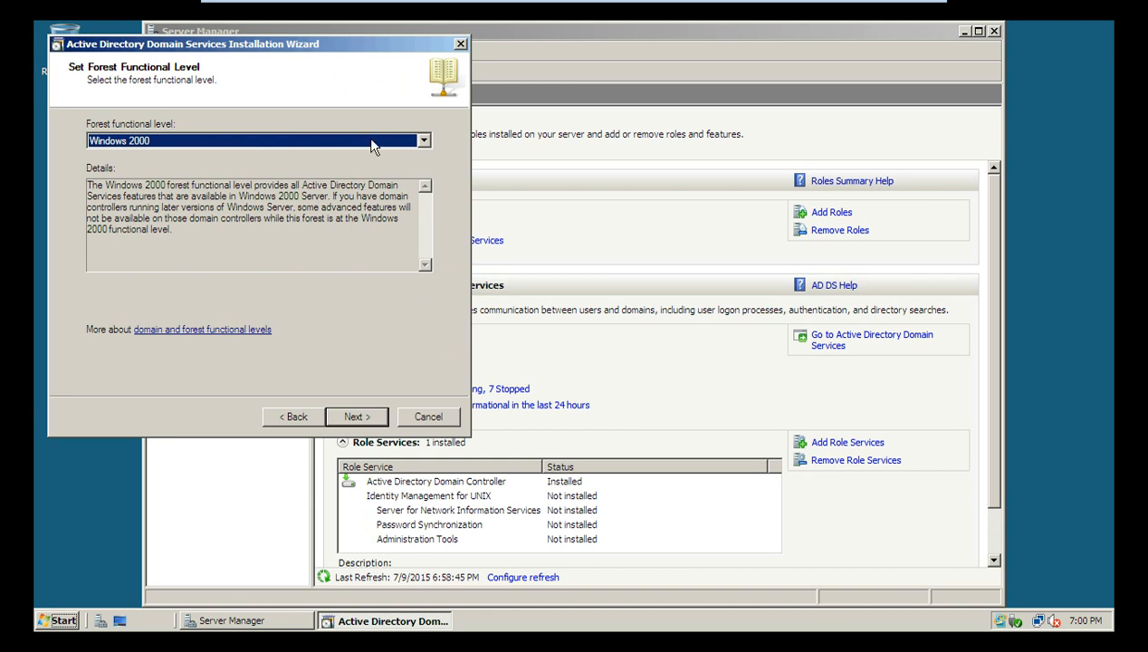
# Step: Set the forest level to Windows Server 2008, keep DNS server, accept default folders
pyautogui.click(425, 143)
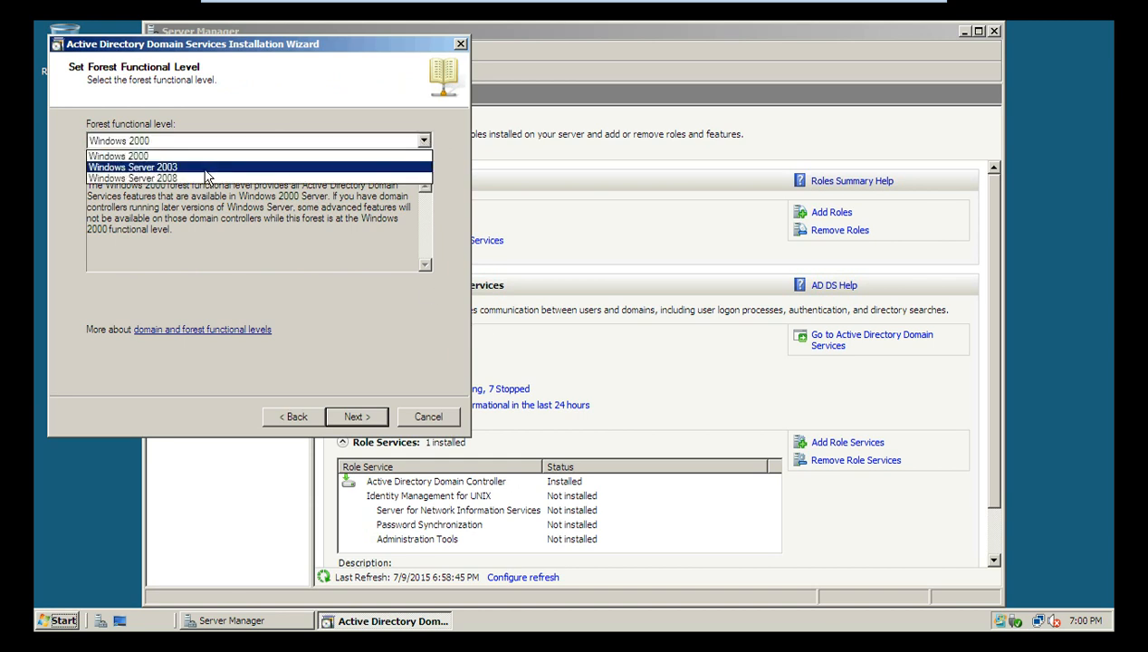
pyautogui.click(161, 180)
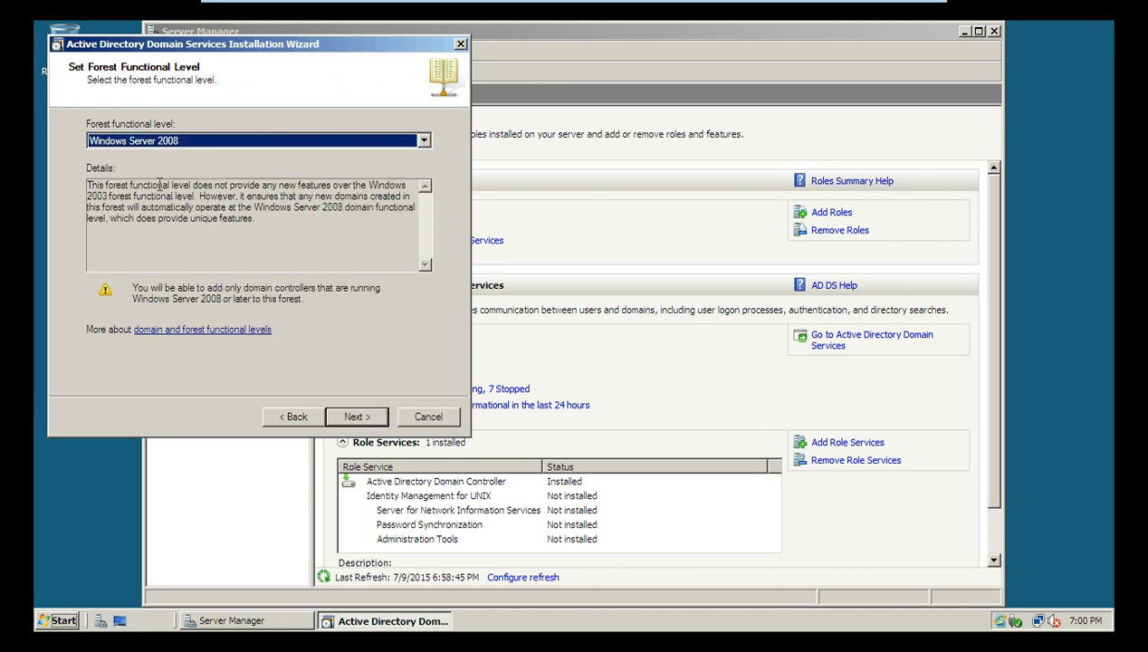
pyautogui.click(367, 418)
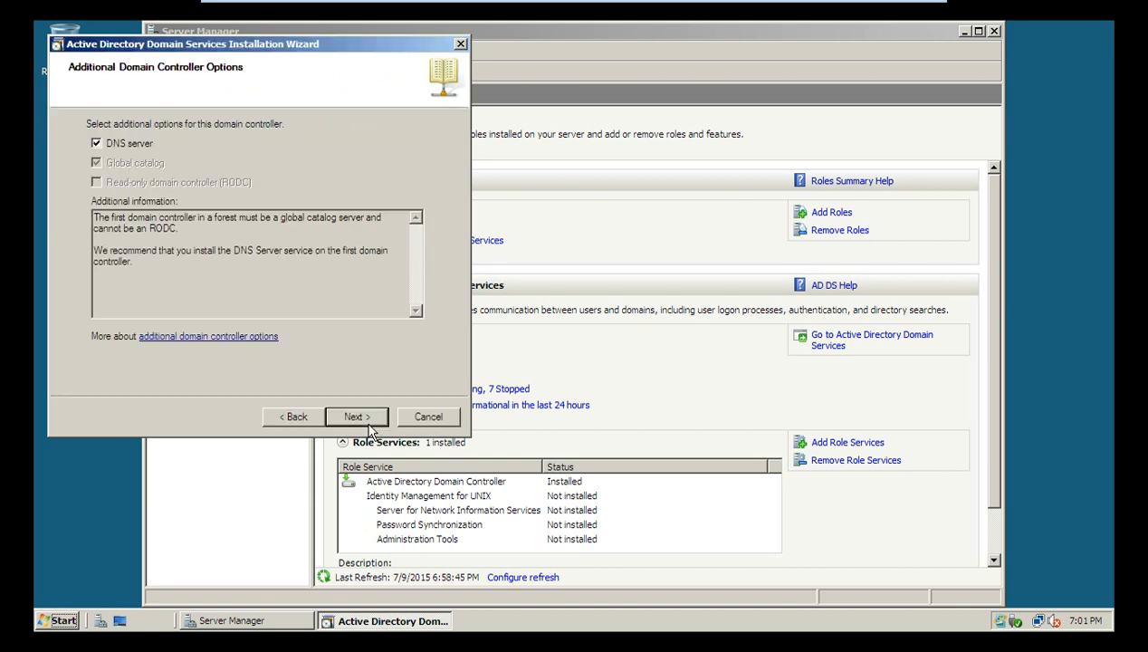
pyautogui.click(355, 417)
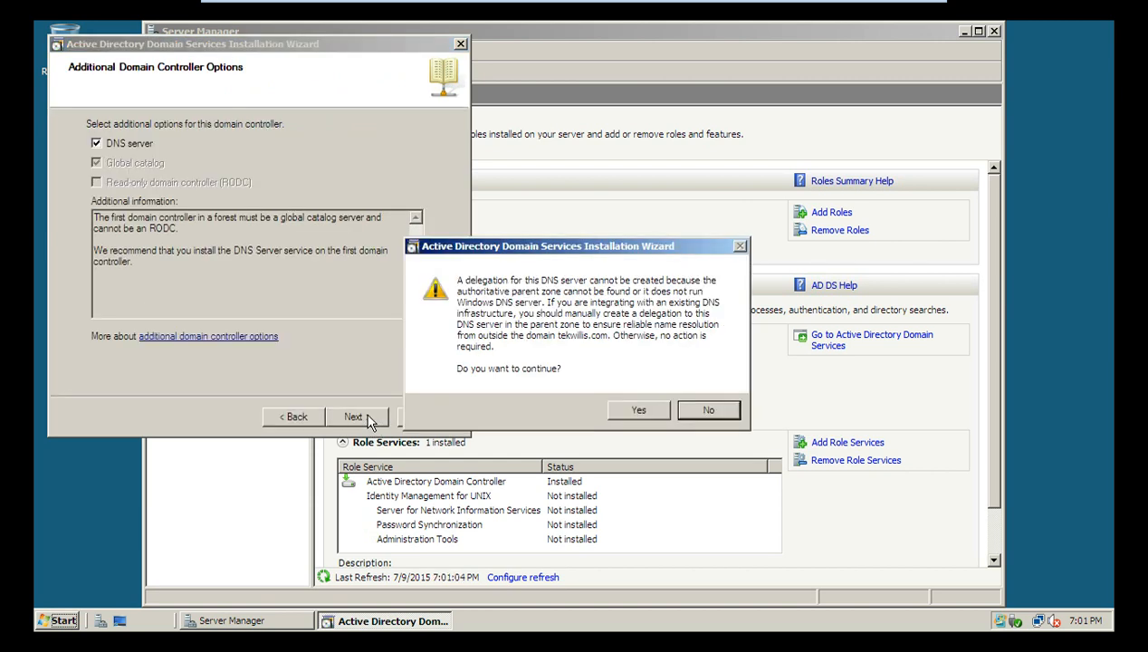
pyautogui.click(650, 406)
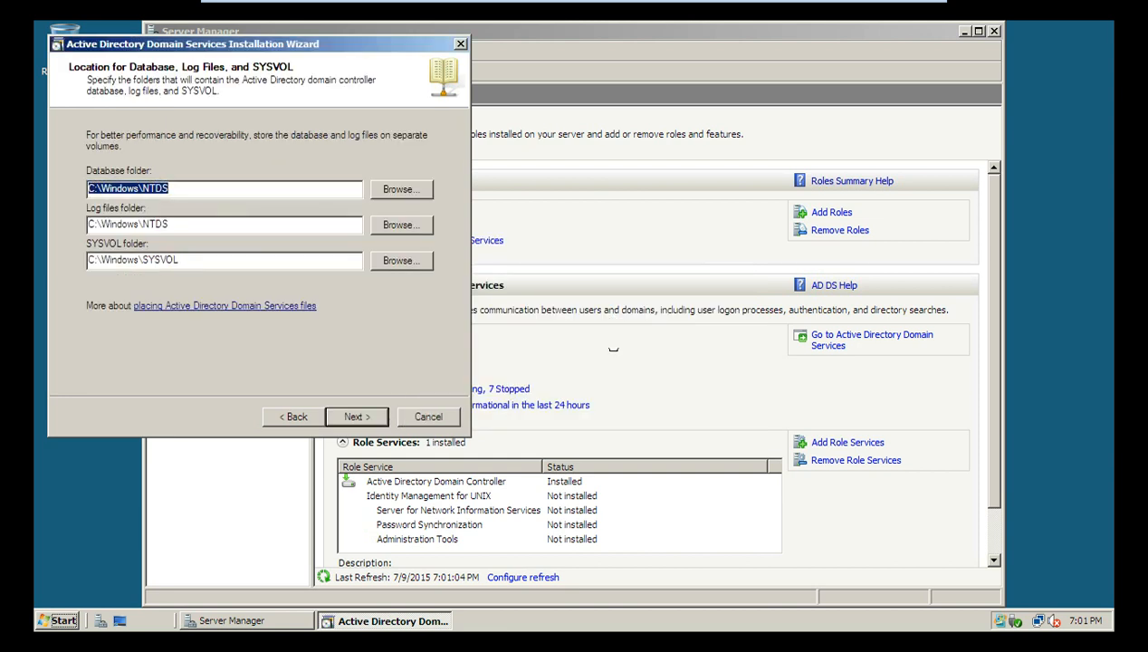
pyautogui.click(376, 418)
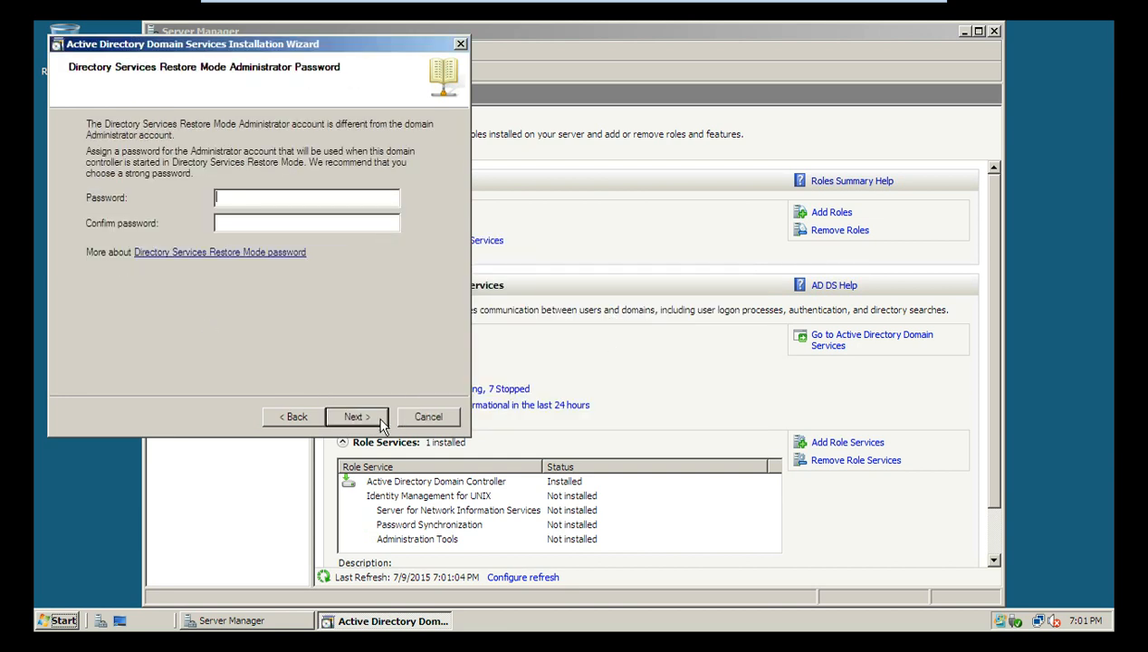
# Step: Enter the Directory Services Restore Mode password; the first attempt fails with a mismatch
pyautogui.write('P@ssw0rd1')
pyautogui.press('Tab')
pyautogui.write('P@ssw0rd1')
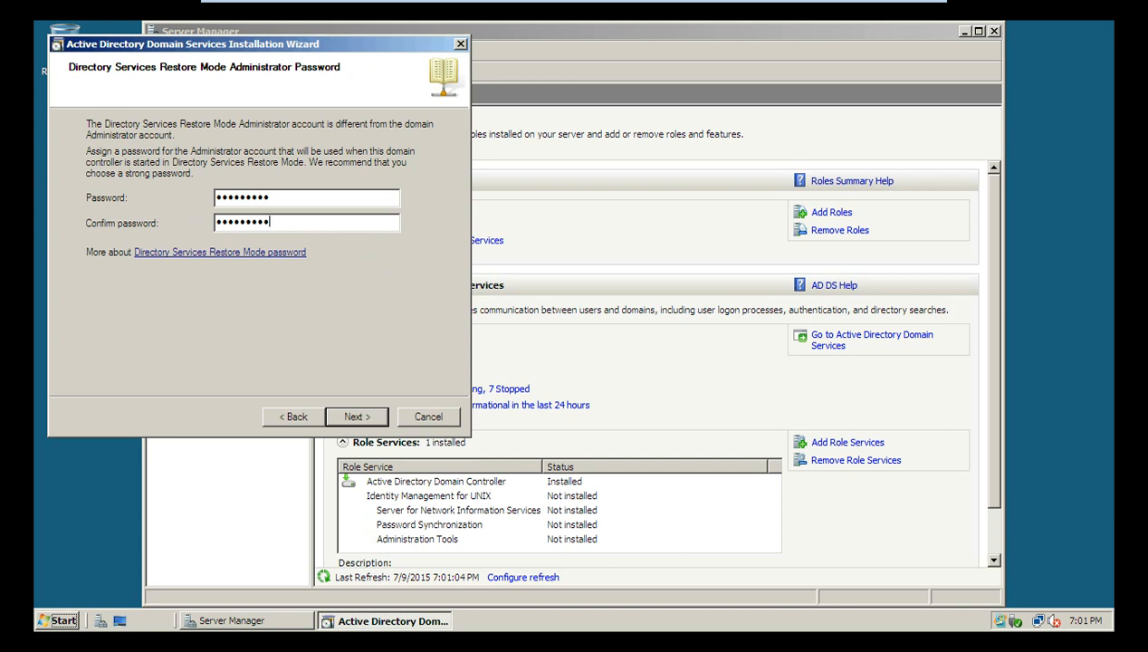
pyautogui.click(376, 416)
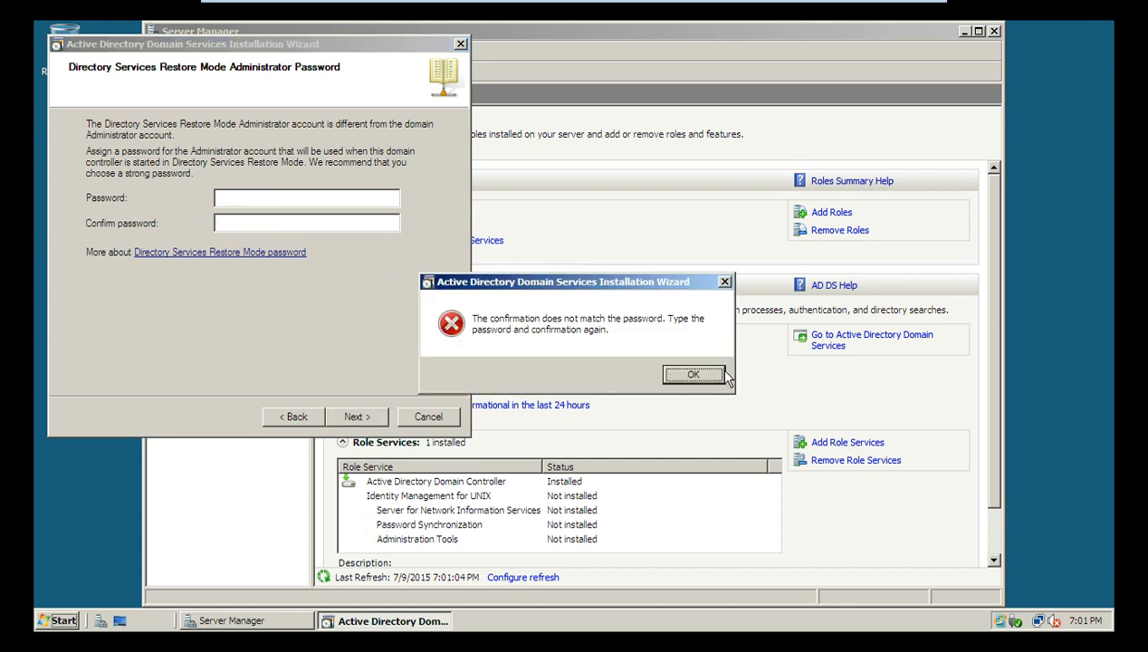
pyautogui.click(691, 373)
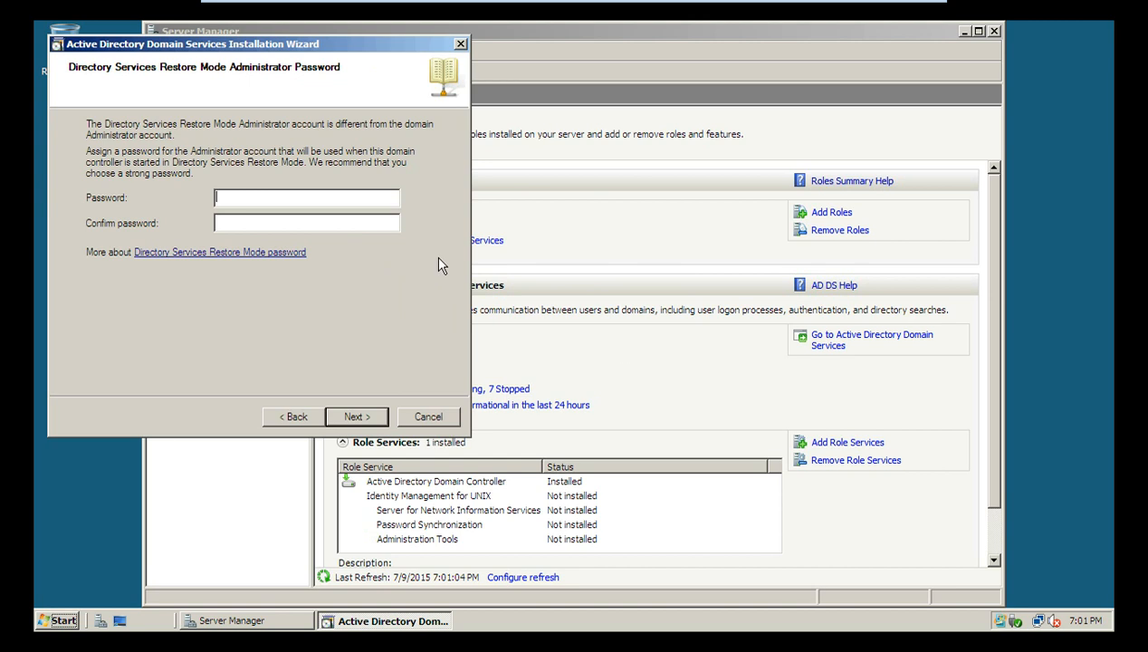
# Step: Re-enter matching restore mode passwords, then run setup with reboot on completion
pyautogui.click(349, 204)
pyautogui.write('P@ssw0rd1')
pyautogui.press('Tab')
pyautogui.write('P@ssw0rd1')
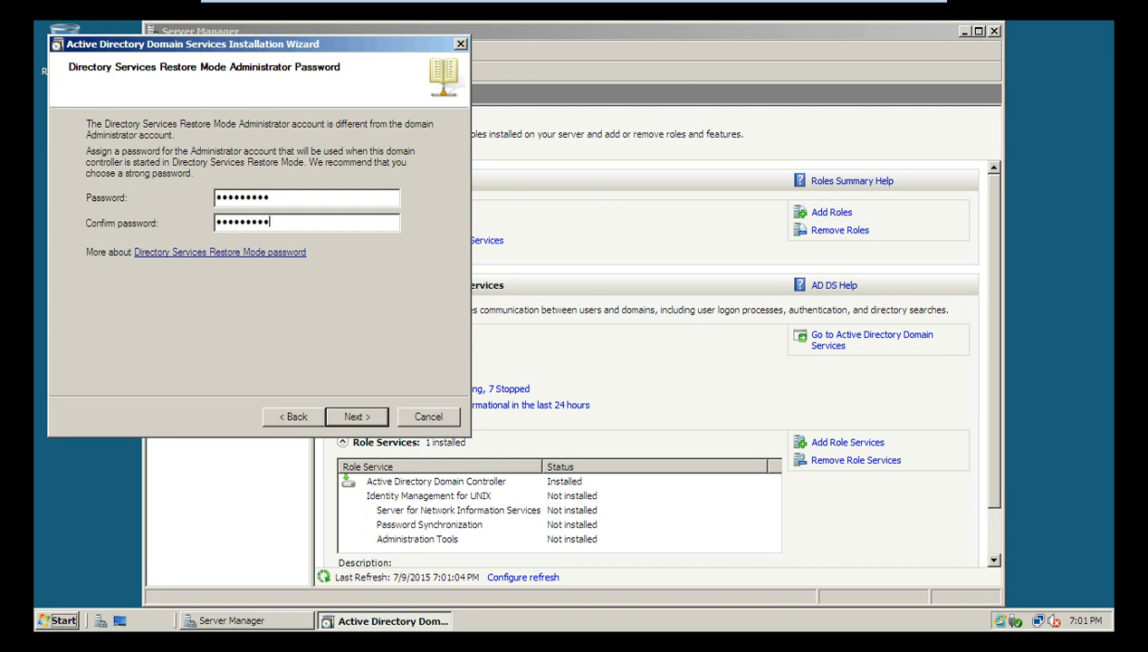
pyautogui.press('Return')
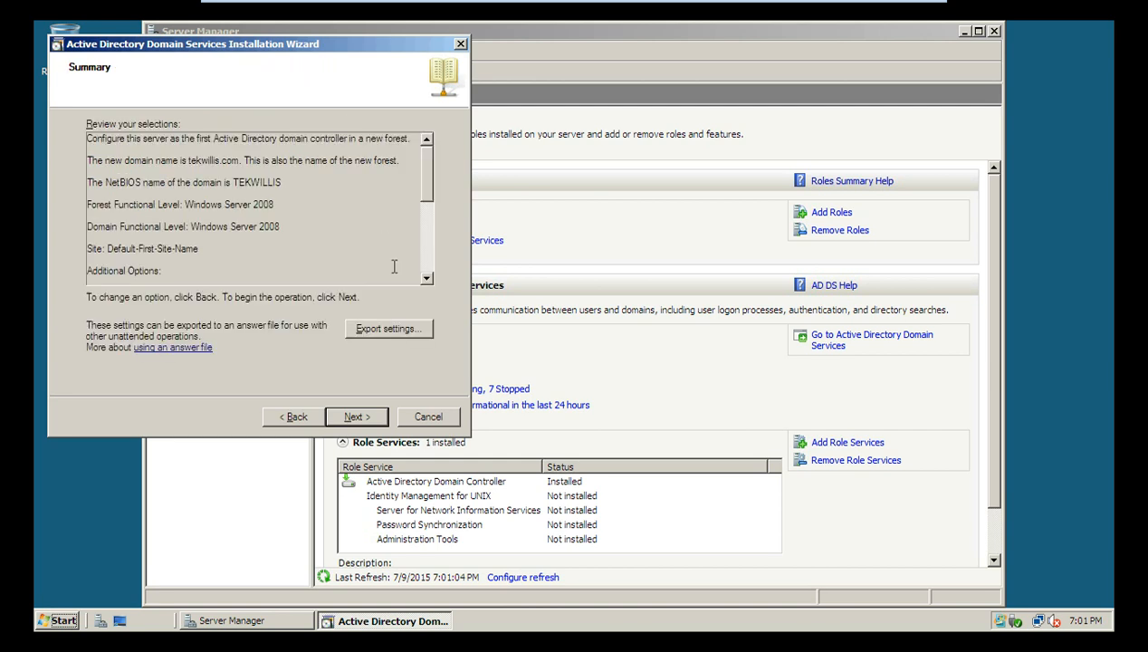
pyautogui.click(357, 417)
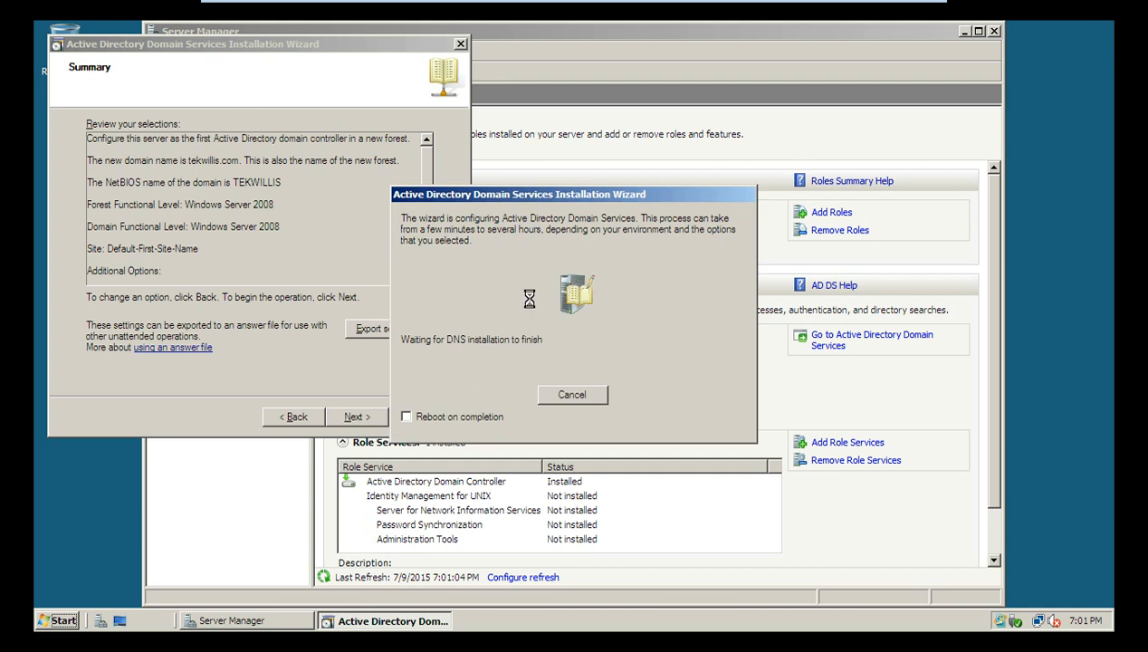
pyautogui.click(405, 416)
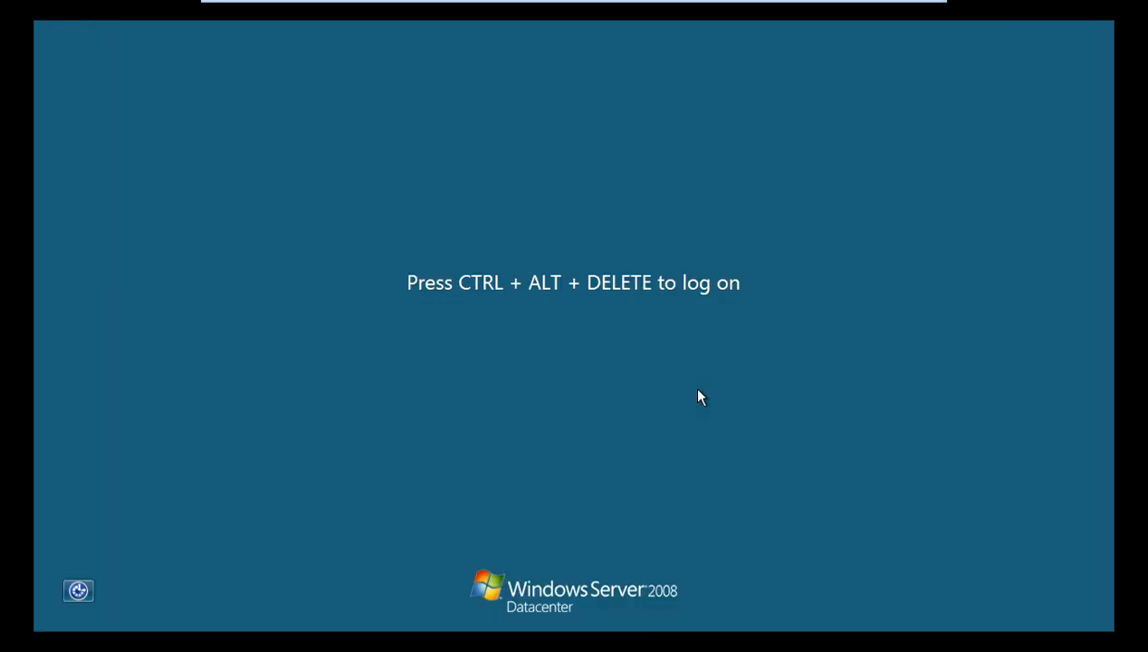
# Step: Switch to Other User on the logon screen and focus the User name field
pyautogui.hotkey('ctrl', 'alt', 'Delete')
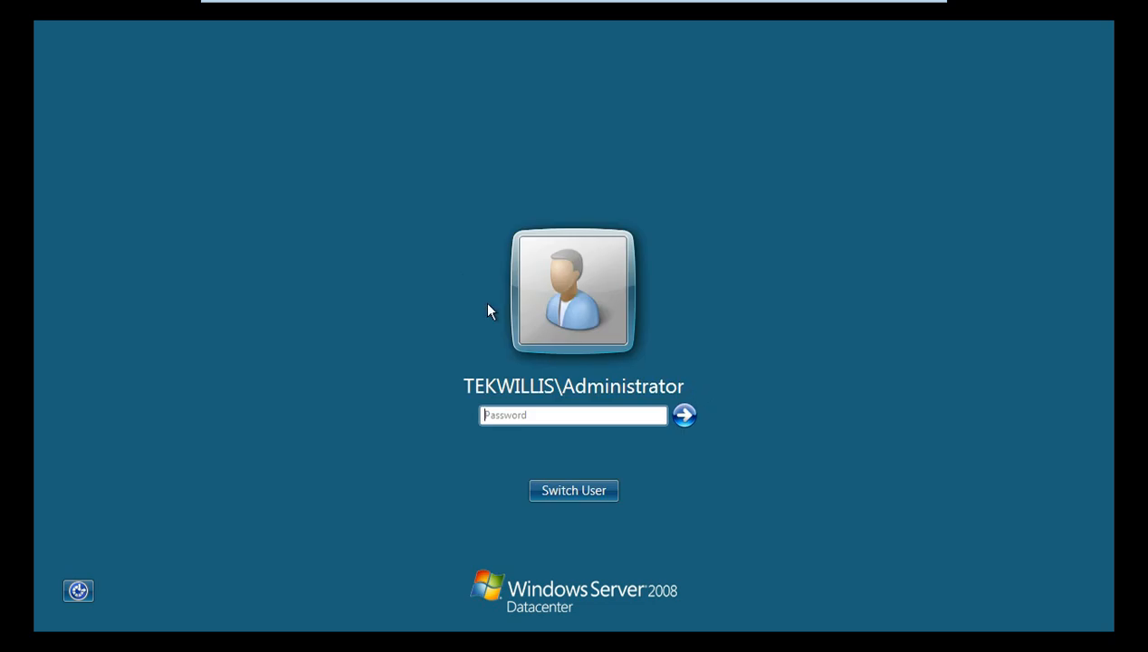
pyautogui.click(571, 494)
pyautogui.click(646, 379)
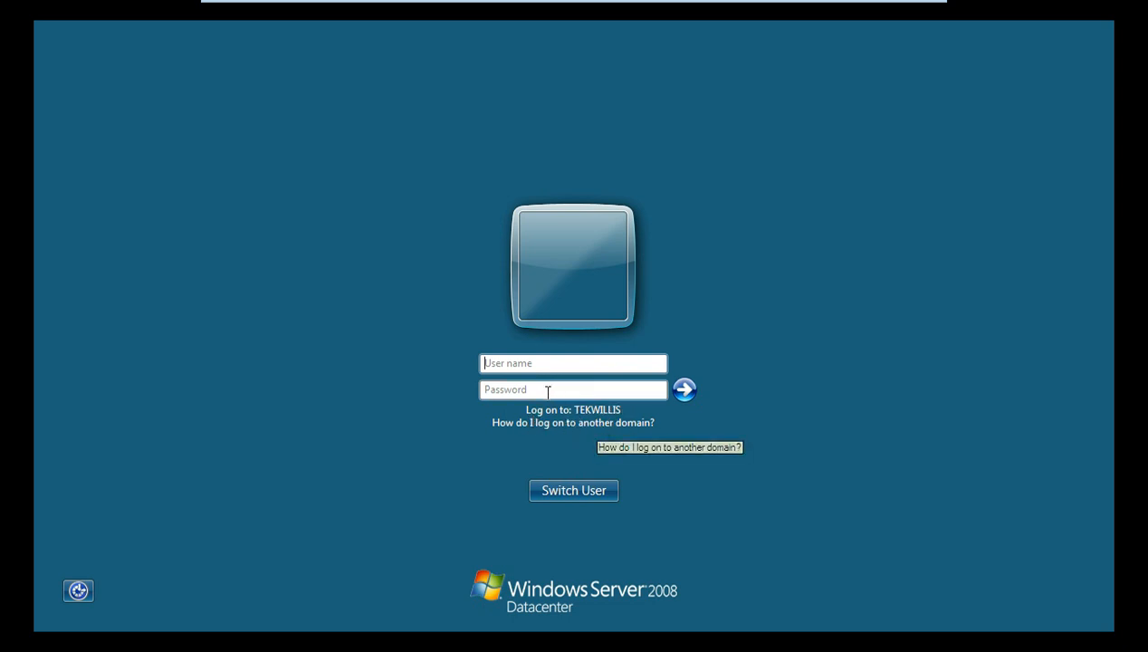
pyautogui.click(522, 364)
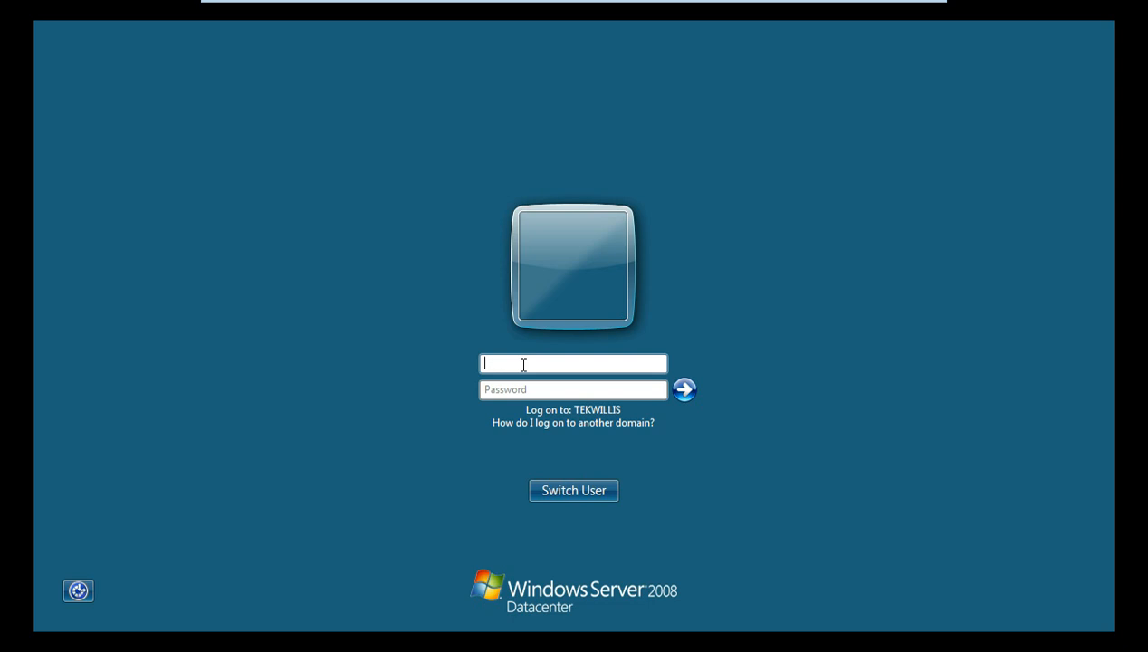
# Step: Log on as Administrator with the account password
pyautogui.write('.\\')
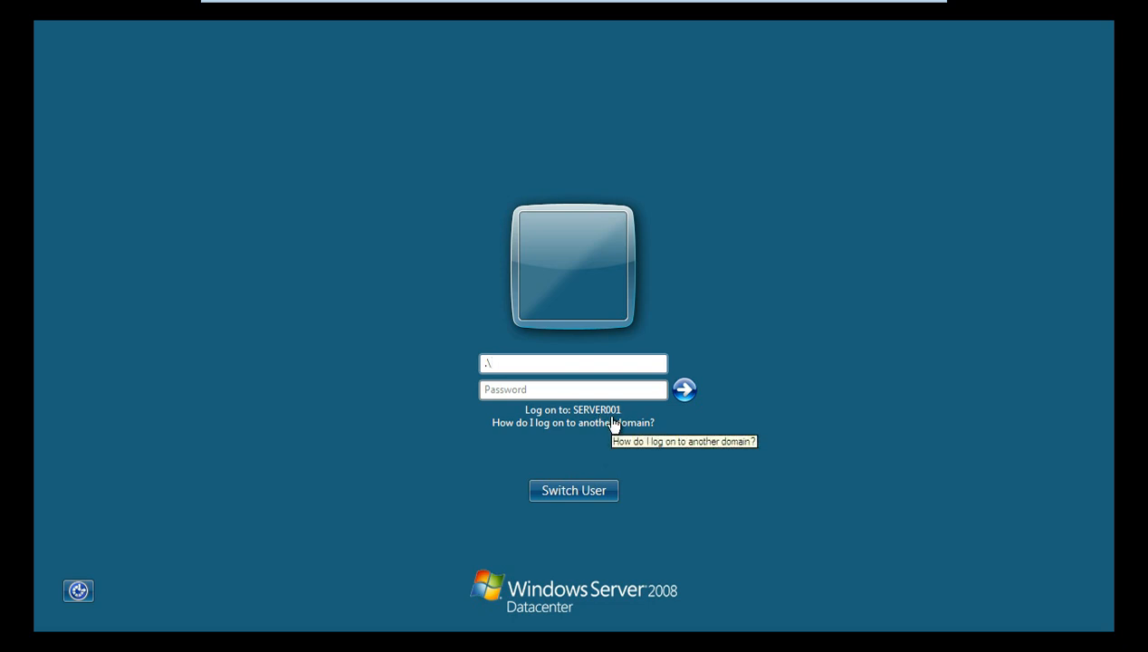
pyautogui.doubleClick(531, 362)
pyautogui.press('BackSpace')
pyautogui.write('Administa')
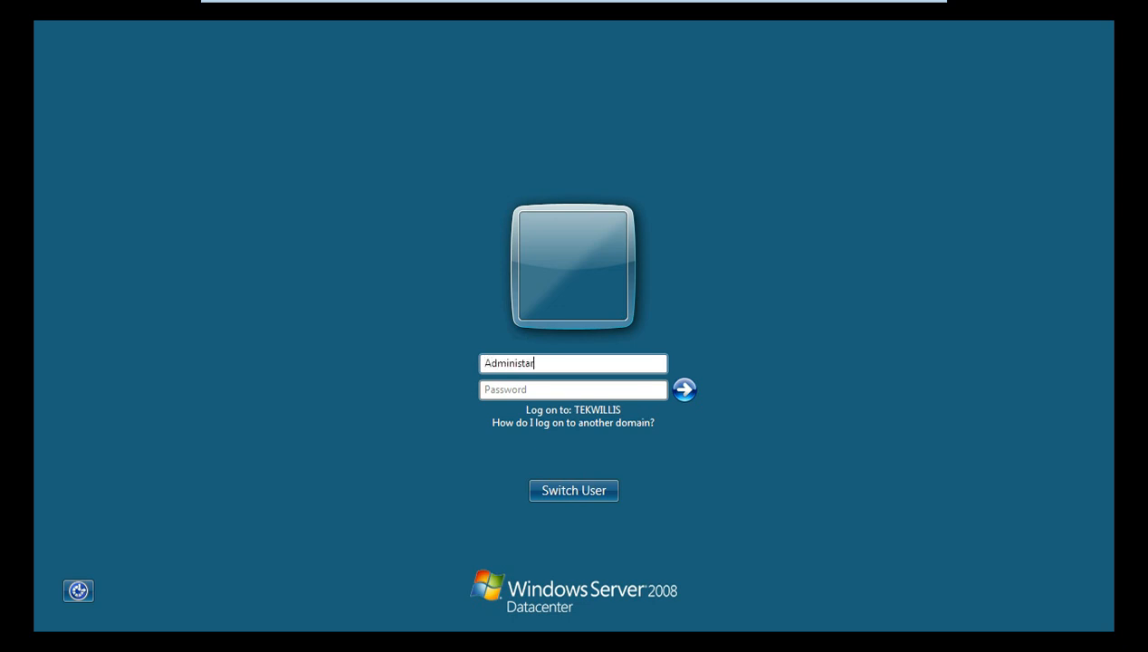
pyautogui.press('BackSpace')
pyautogui.write('rator')
pyautogui.press('Tab')
pyautogui.write('•••••••')
pyautogui.press('Return')
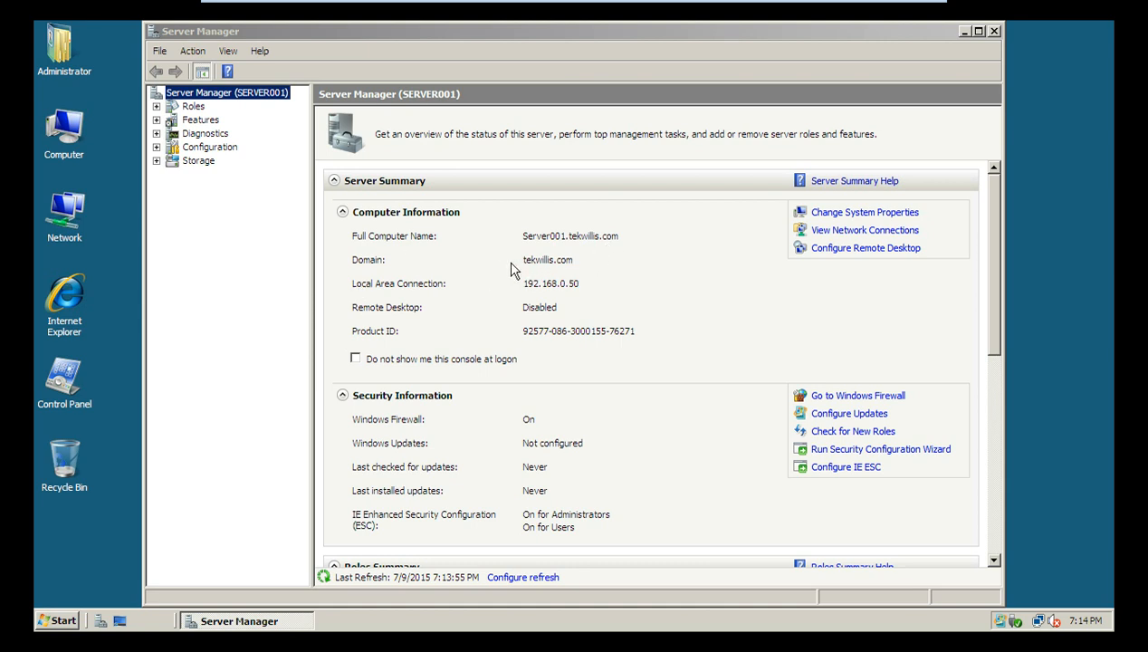
# Step: Close Server Manager and launch Active Directory Users and Computers from Administrative Tools
pyautogui.click(993, 34)
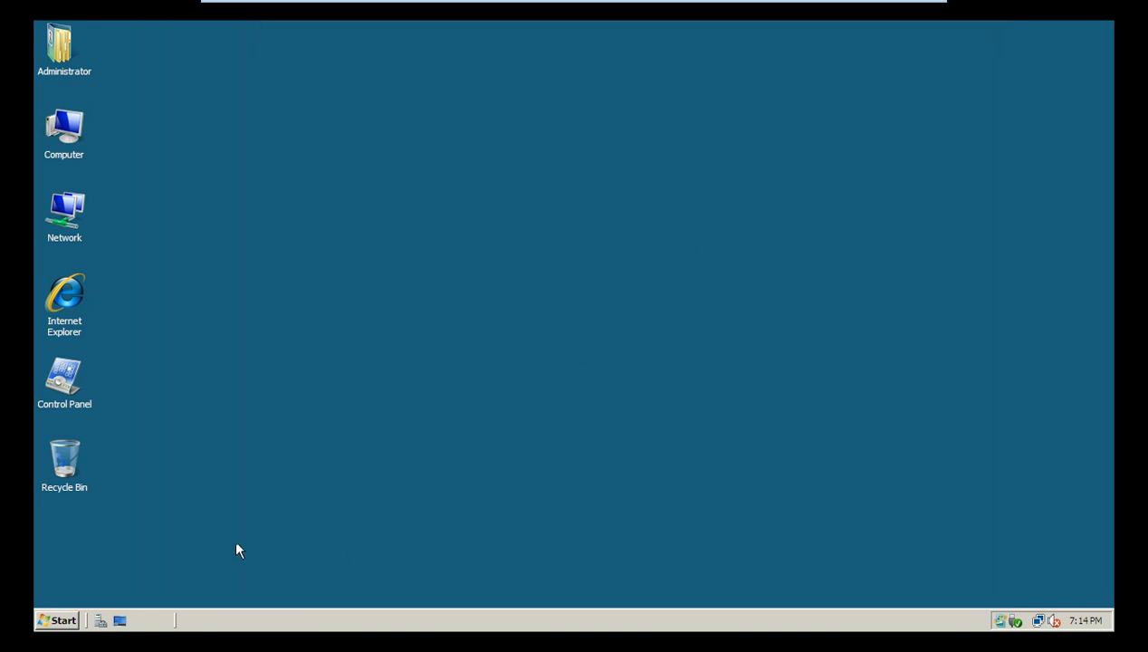
pyautogui.click(58, 620)
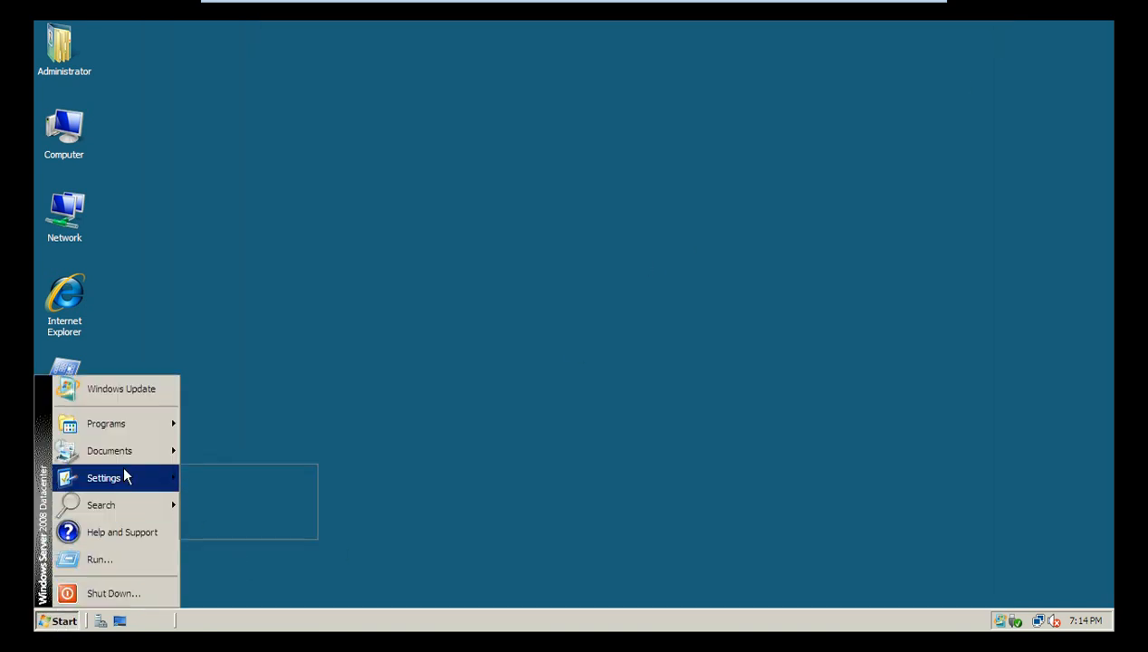
pyautogui.moveTo(136, 432)
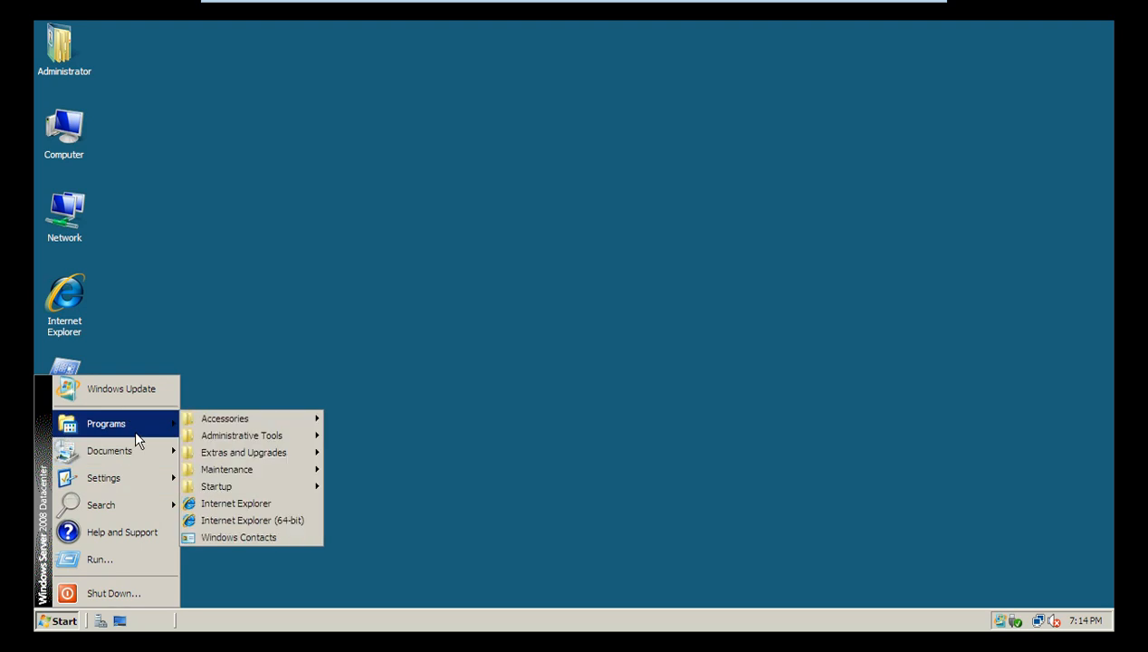
pyautogui.moveTo(234, 438)
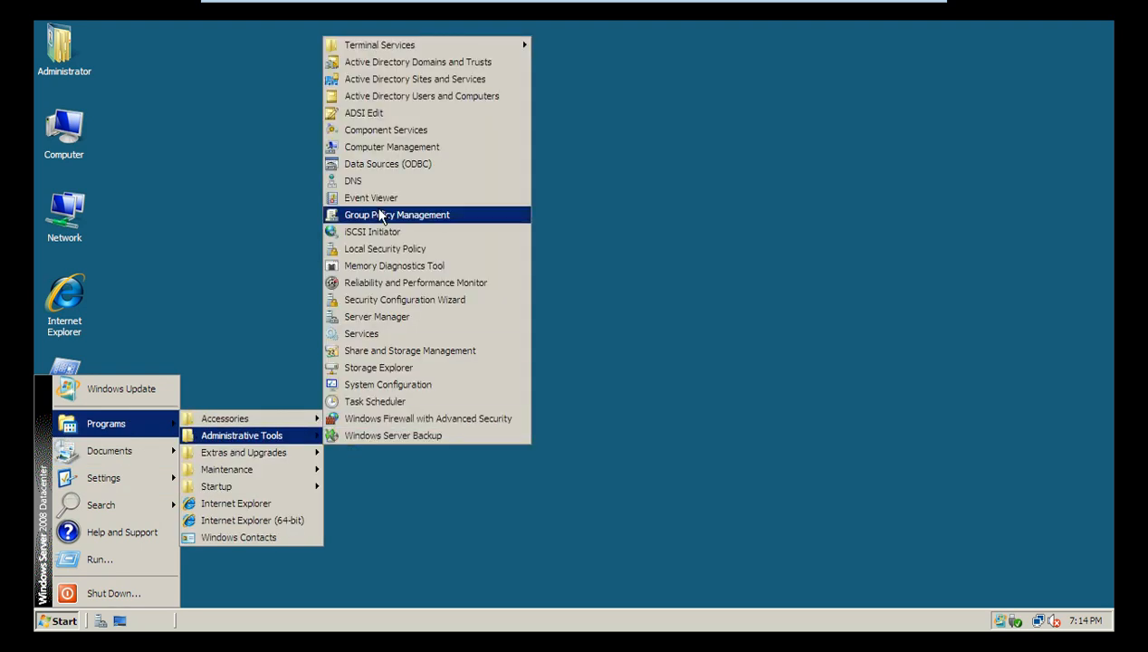
pyautogui.click(470, 102)
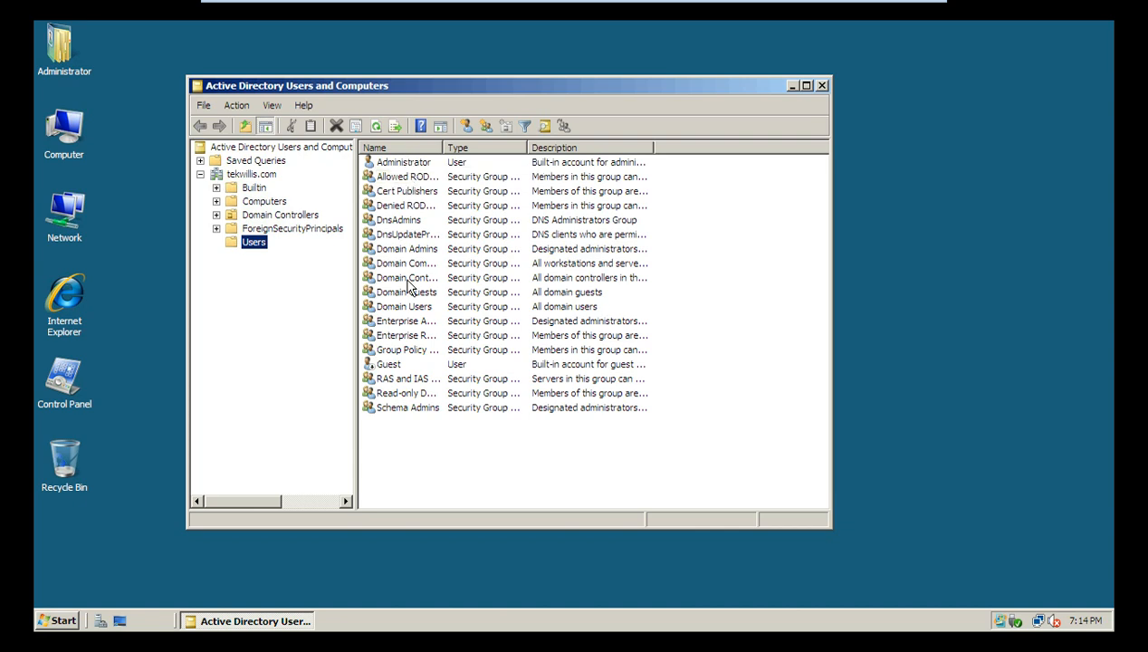
# Step: Widen the Name column and show the tekwillis.com Users container
pyautogui.moveTo(442, 147); pyautogui.dragTo(528, 276)
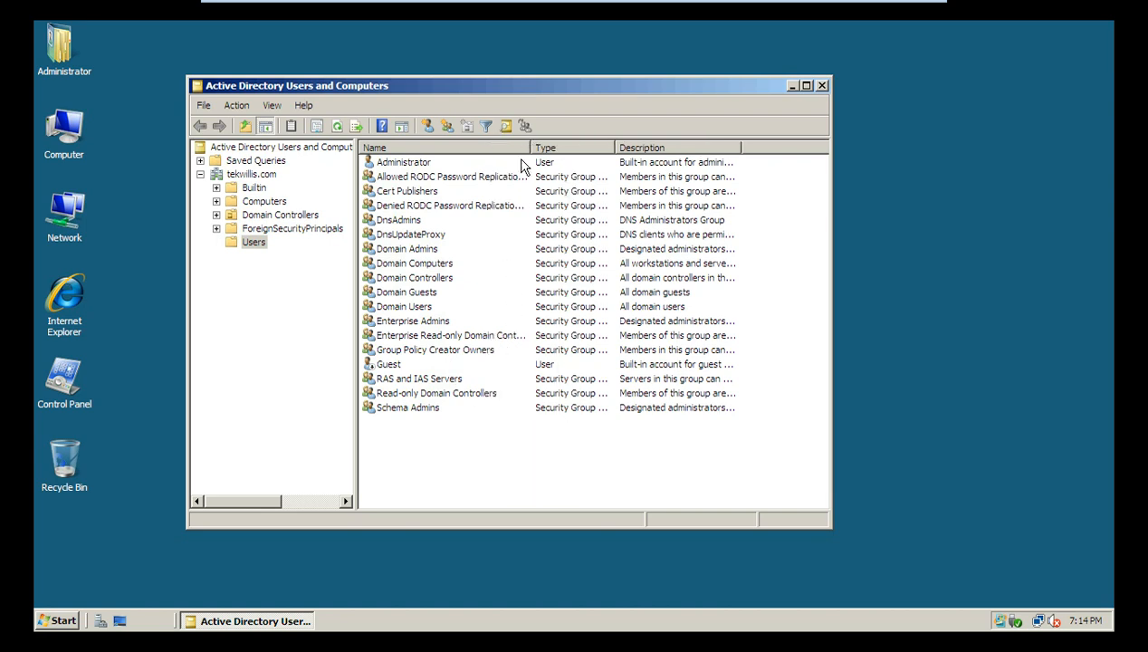
pyautogui.moveTo(531, 147); pyautogui.dragTo(567, 163)
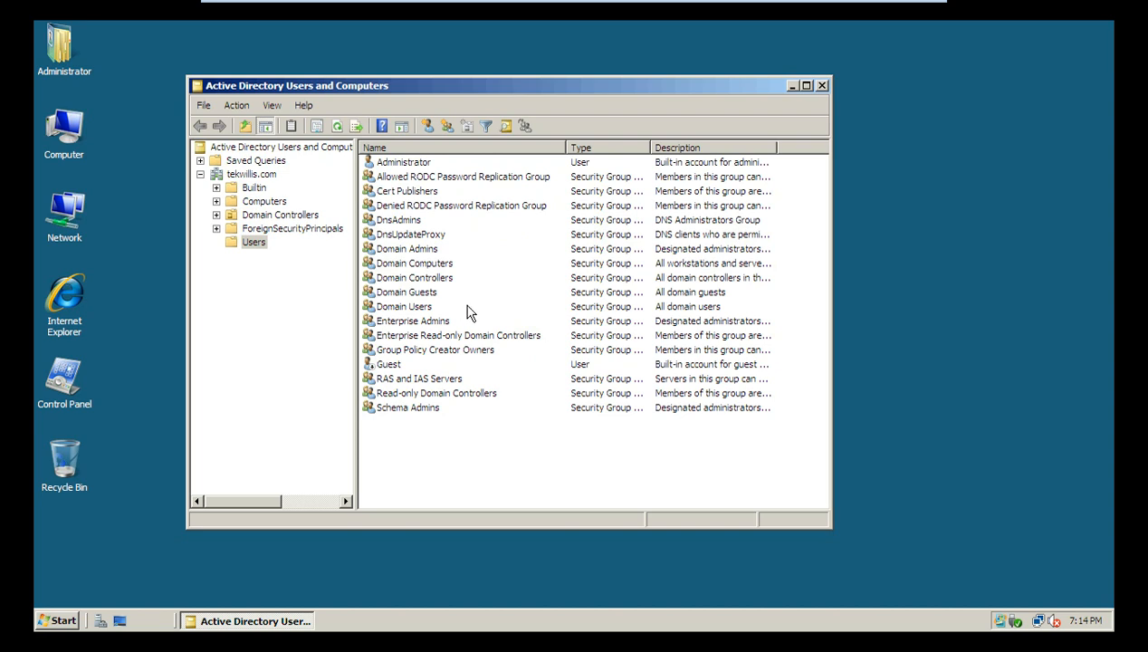
pyautogui.click(200, 175)
pyautogui.click(200, 175)
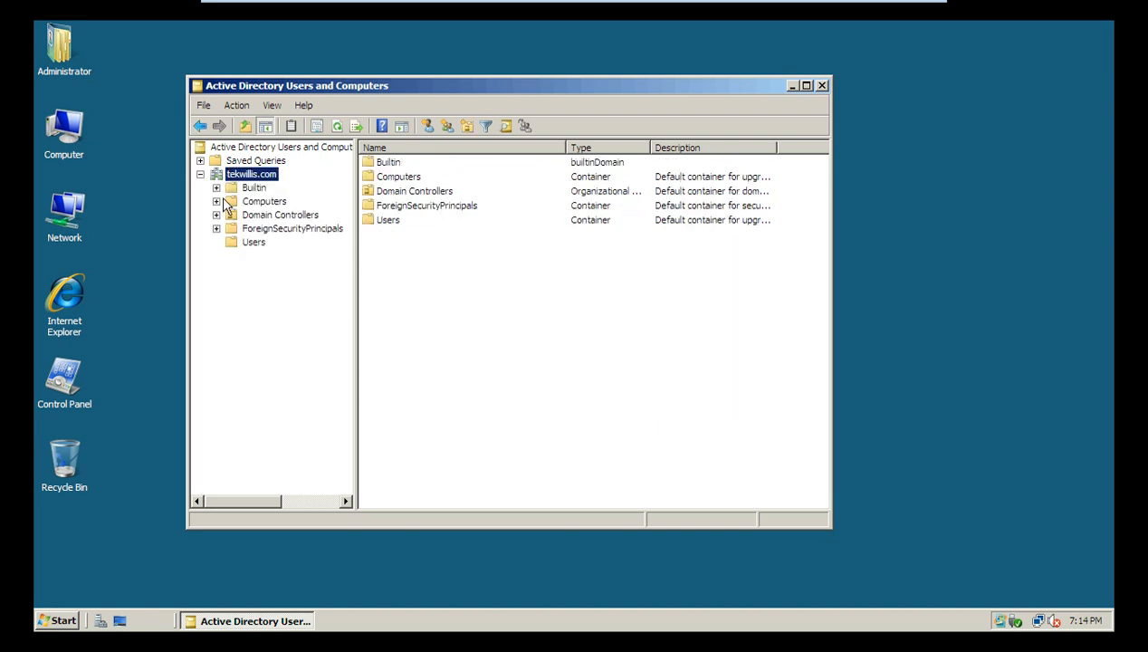
pyautogui.click(253, 242)
# Step: Create a new user in Users with first name, initial, last name and logon name
pyautogui.rightClick(255, 248)
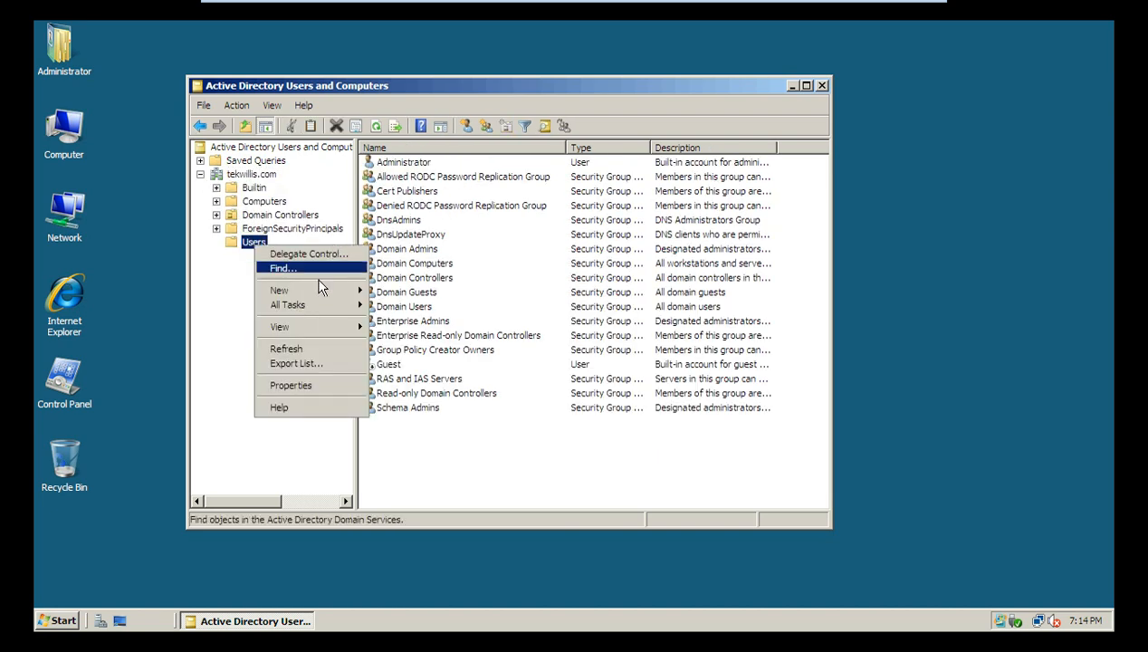
pyautogui.moveTo(317, 294)
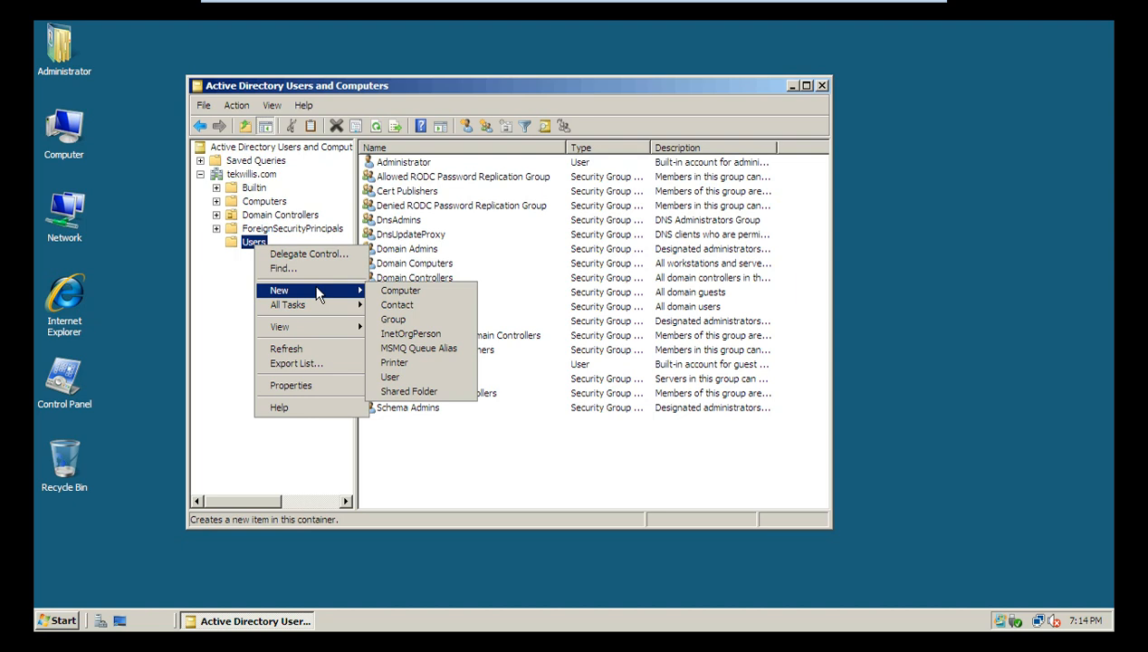
pyautogui.click(391, 378)
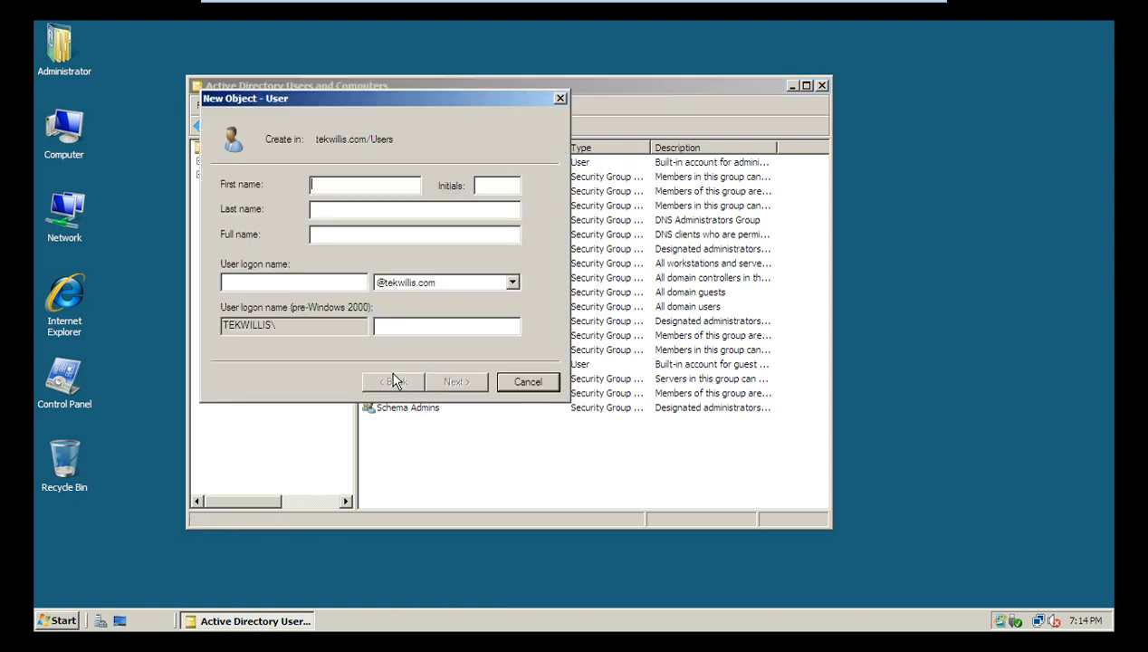
pyautogui.press('Tab')
pyautogui.press('Tab')
pyautogui.hotkey('shift', 'Tab')
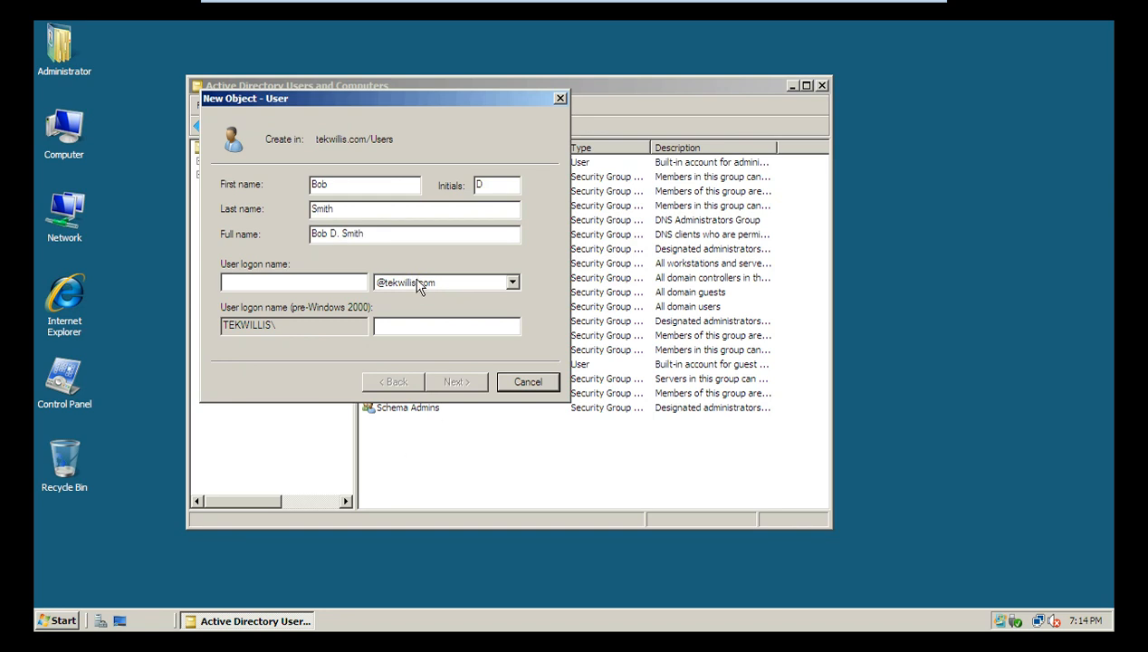
pyautogui.click(282, 286)
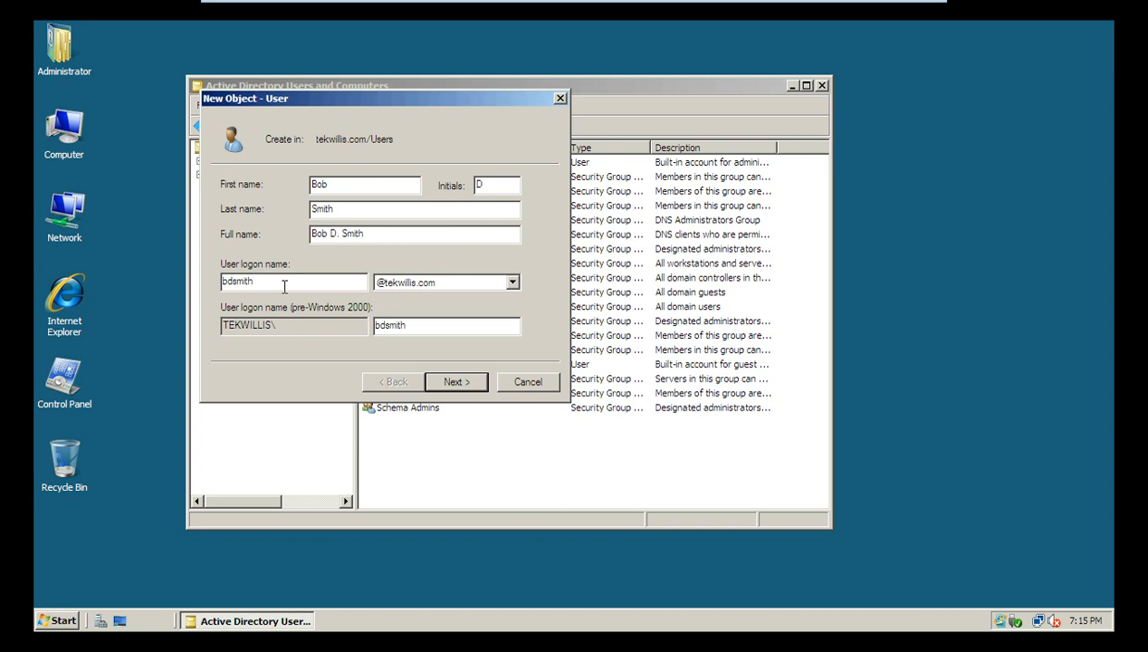
pyautogui.click(454, 381)
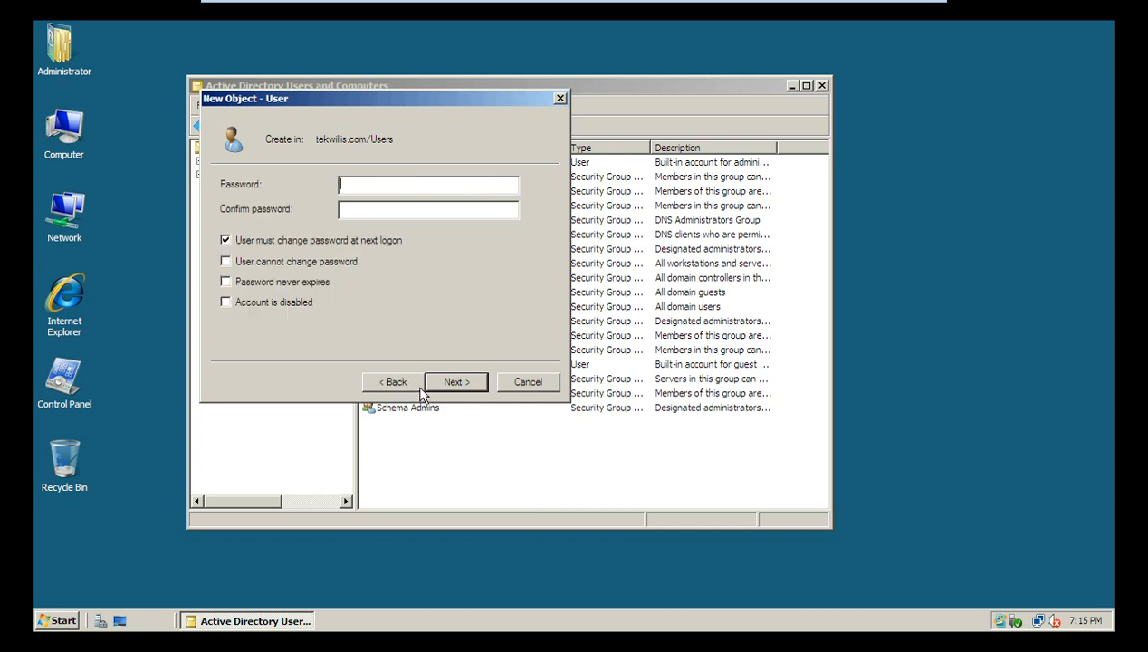
# Step: Enter and confirm the new user's password
pyautogui.click(359, 204)
pyautogui.write('Pa$$w0rd1')
pyautogui.press('Tab')
pyautogui.write('Pa$$w0rd1')
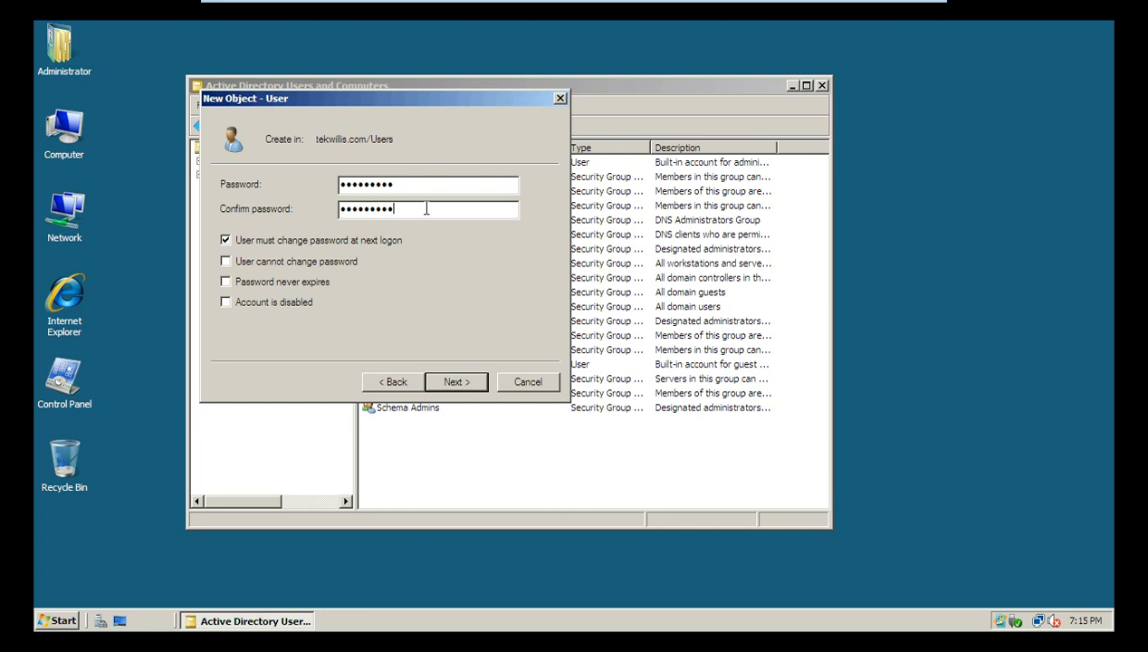
pyautogui.moveTo(411, 209); pyautogui.dragTo(288, 216)
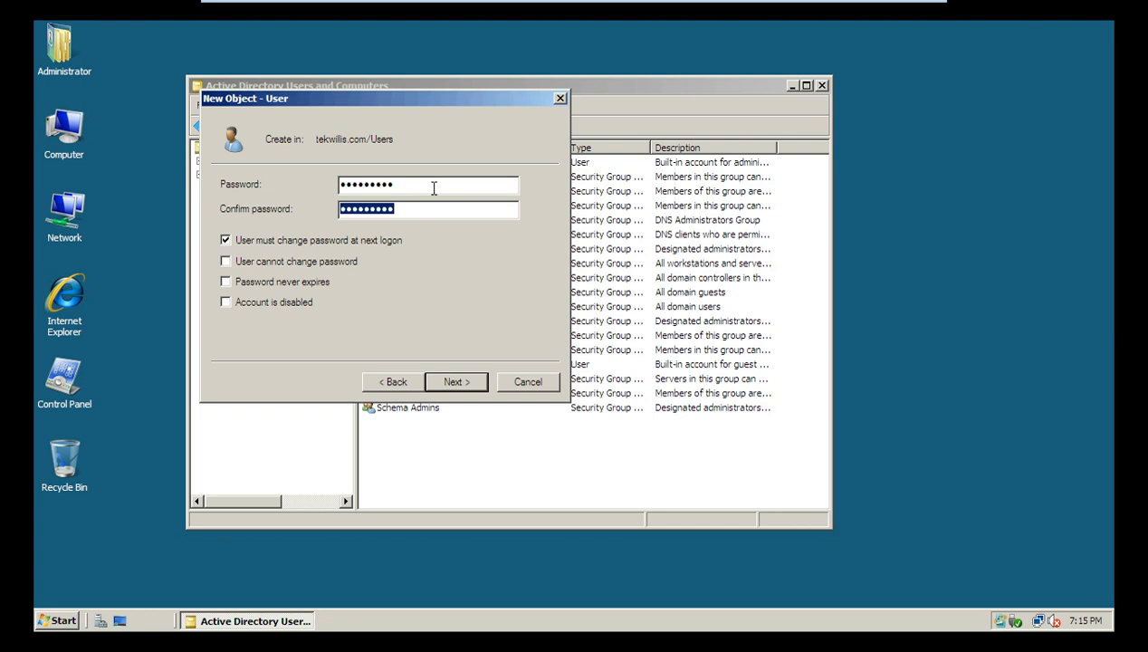
pyautogui.moveTo(423, 186); pyautogui.dragTo(234, 190)
pyautogui.moveTo(425, 211); pyautogui.dragTo(242, 214)
pyautogui.click(442, 209)
pyautogui.doubleClick(445, 211)
# Step: Check only 'Password never expires' and finish creating the user
pyautogui.click(224, 240)
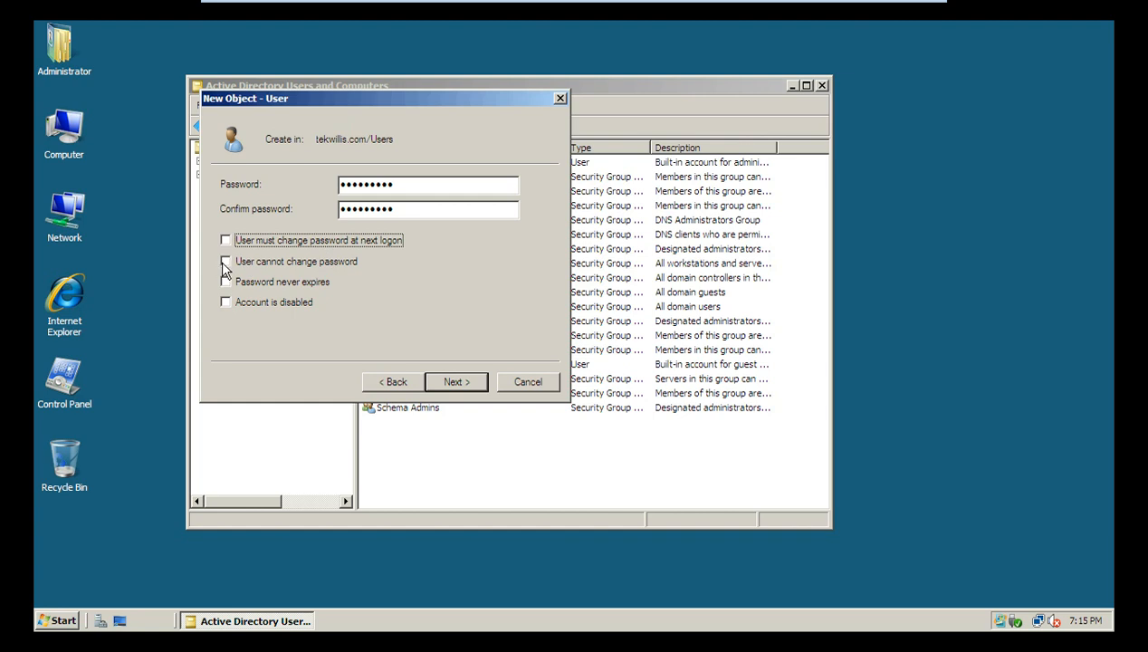
pyautogui.click(223, 261)
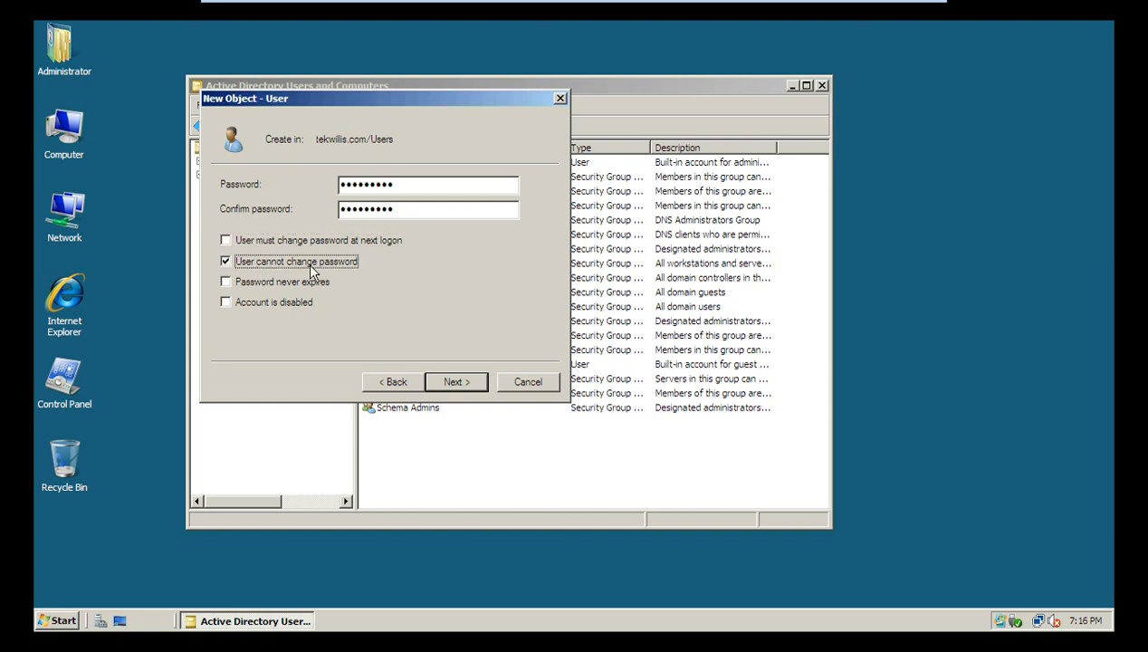
pyautogui.click(224, 261)
pyautogui.click(225, 282)
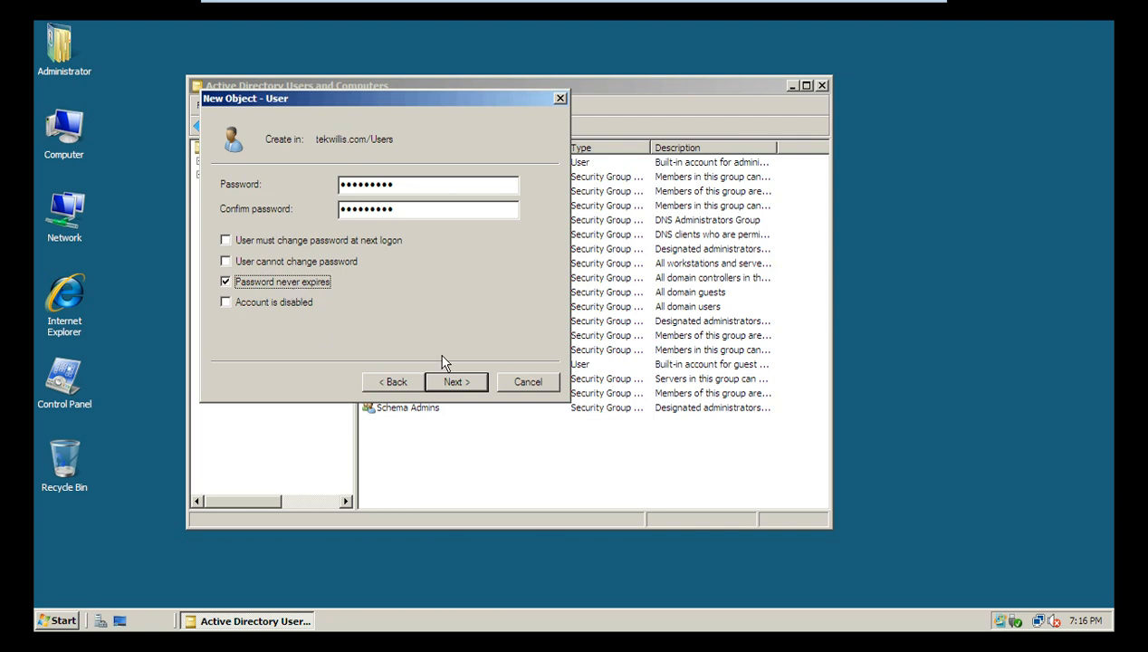
pyautogui.click(450, 384)
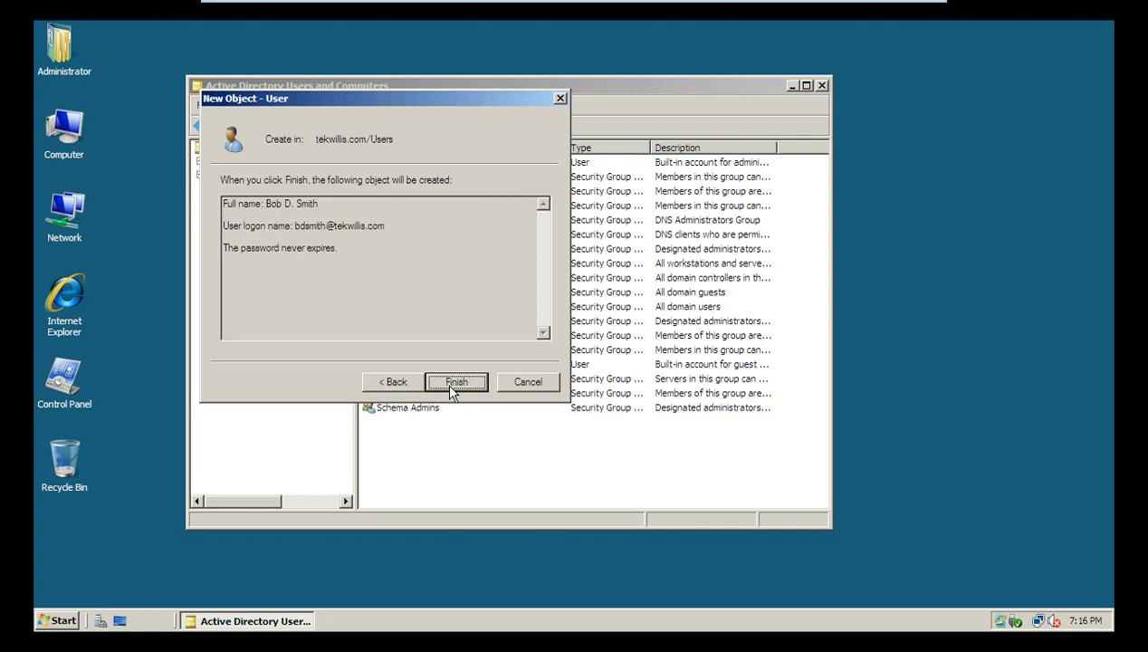
pyautogui.click(449, 384)
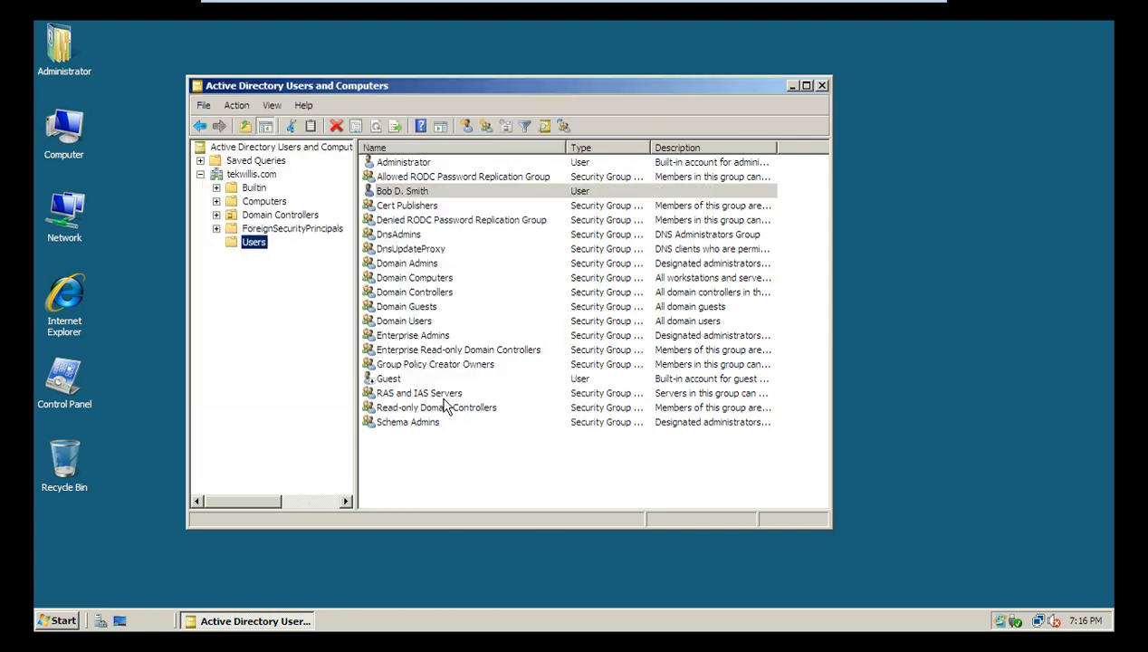
# Step: Select the newly created user in the list, then the Users container in the domain tree
pyautogui.click(411, 210)
pyautogui.click(411, 195)
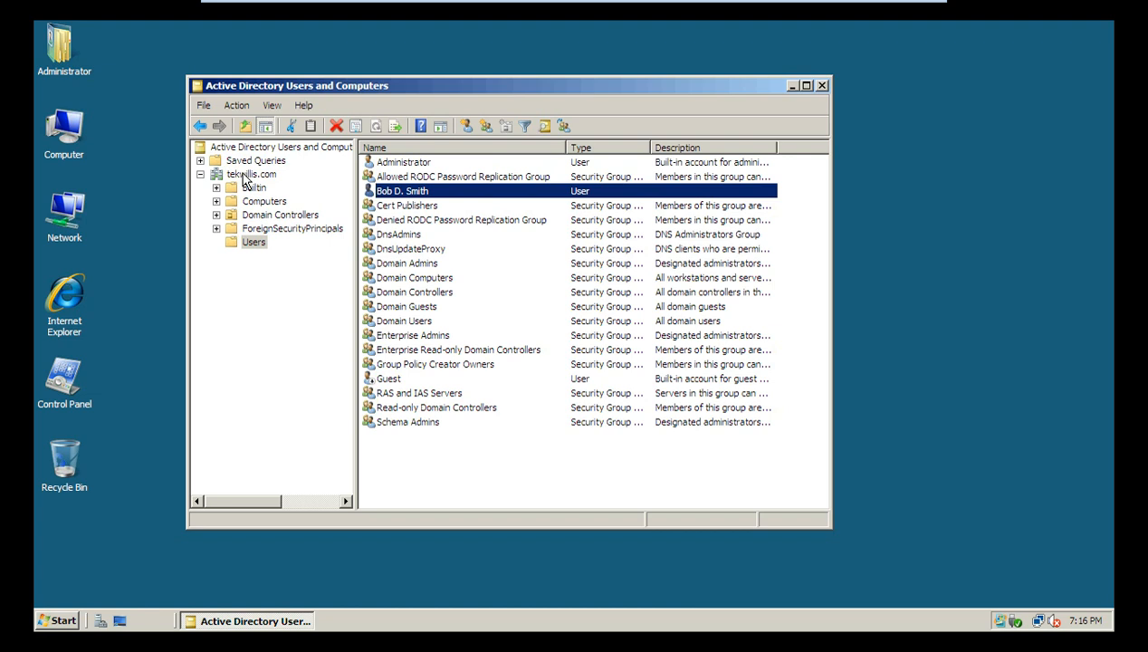
pyautogui.click(254, 241)
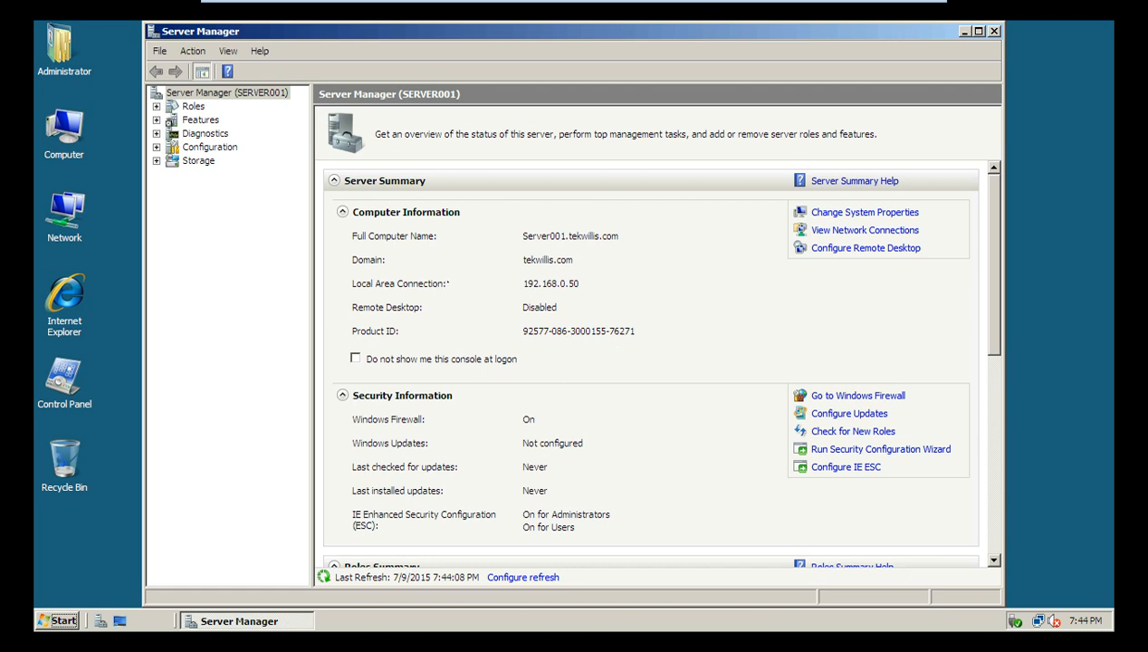
# Step: From the Roles summary, start the Add Roles Wizard and choose the DHCP Server role
pyautogui.click(192, 107)
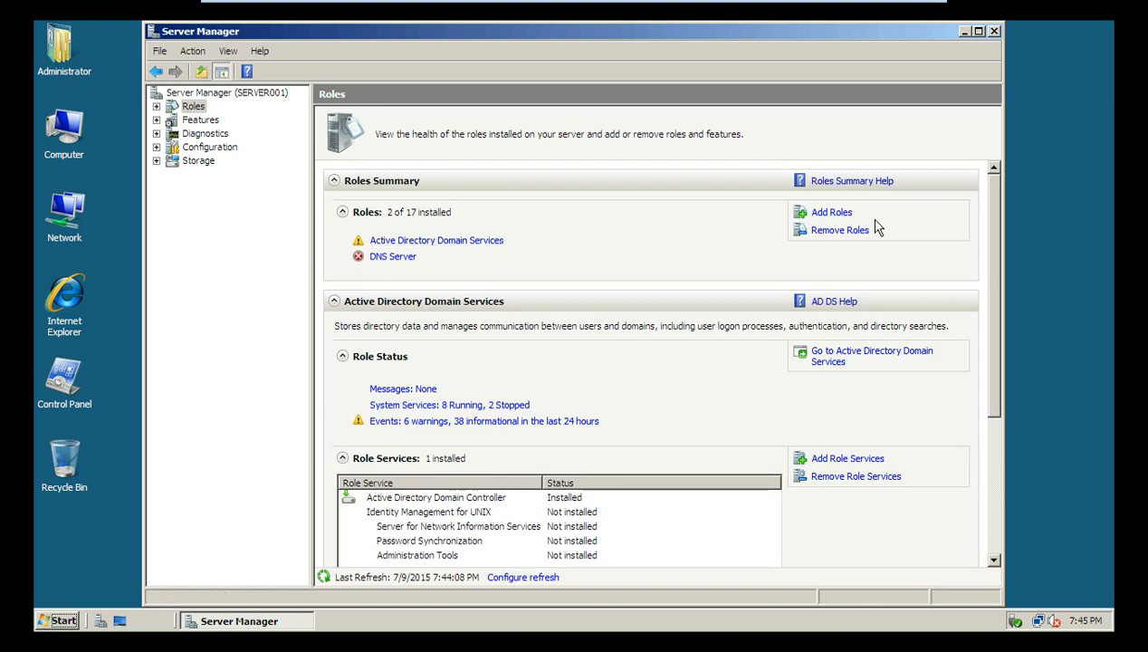
pyautogui.click(825, 213)
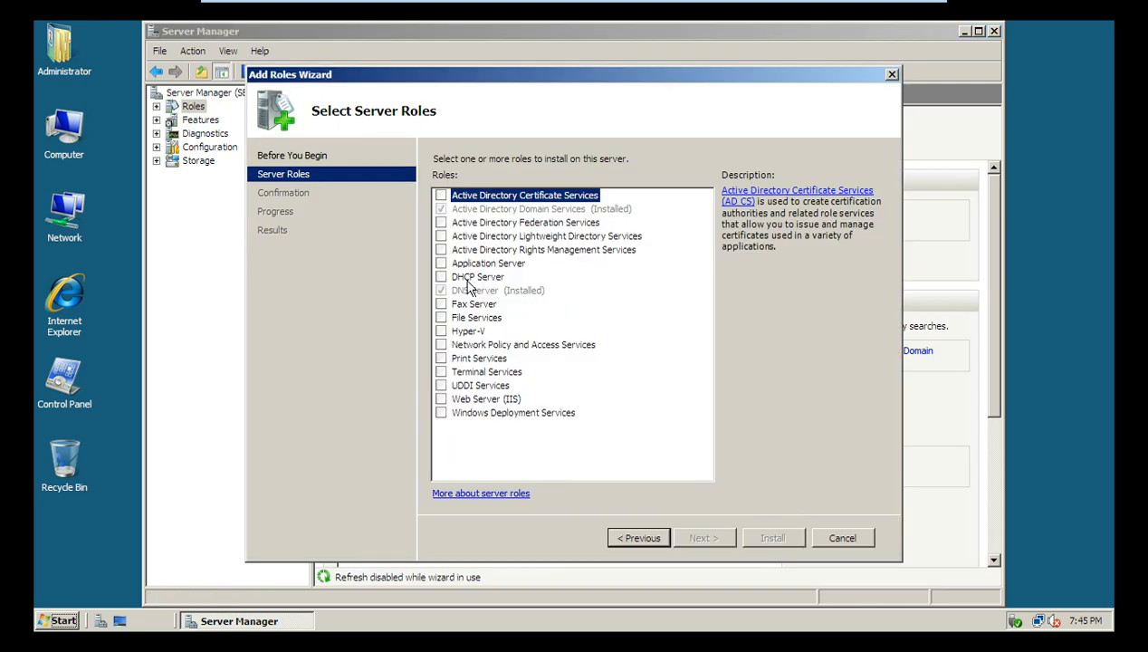
pyautogui.click(440, 276)
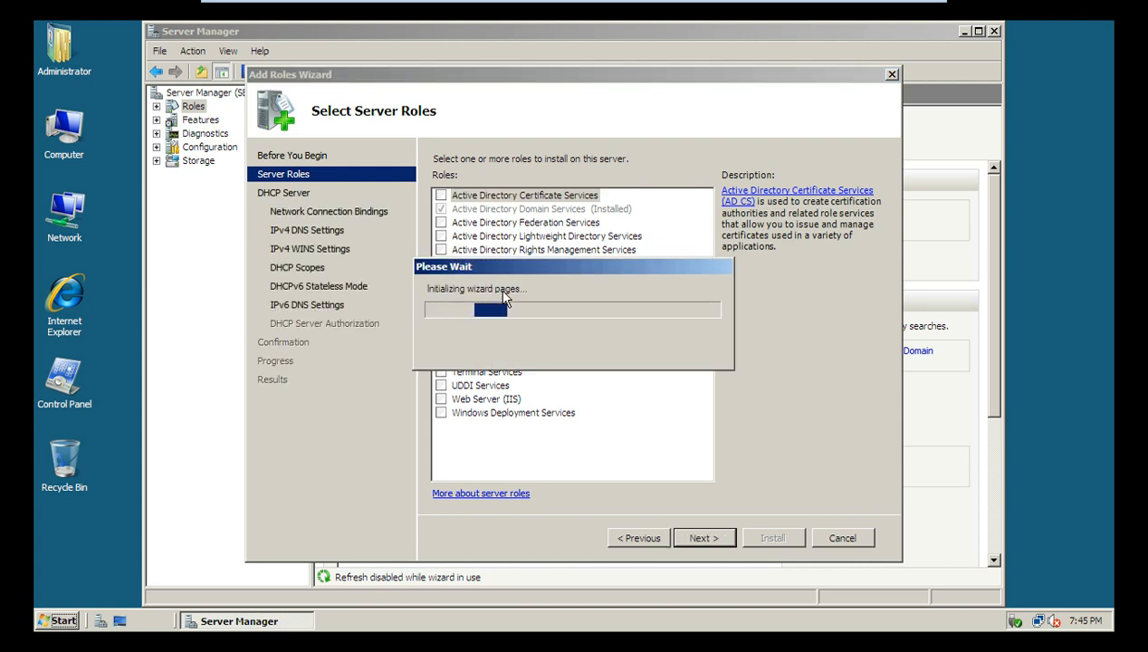
pyautogui.click(696, 536)
# Step: Accept the 192.168.0.50 binding, tekwillis.com DNS settings and no WINS, then add a scope
pyautogui.click(700, 537)
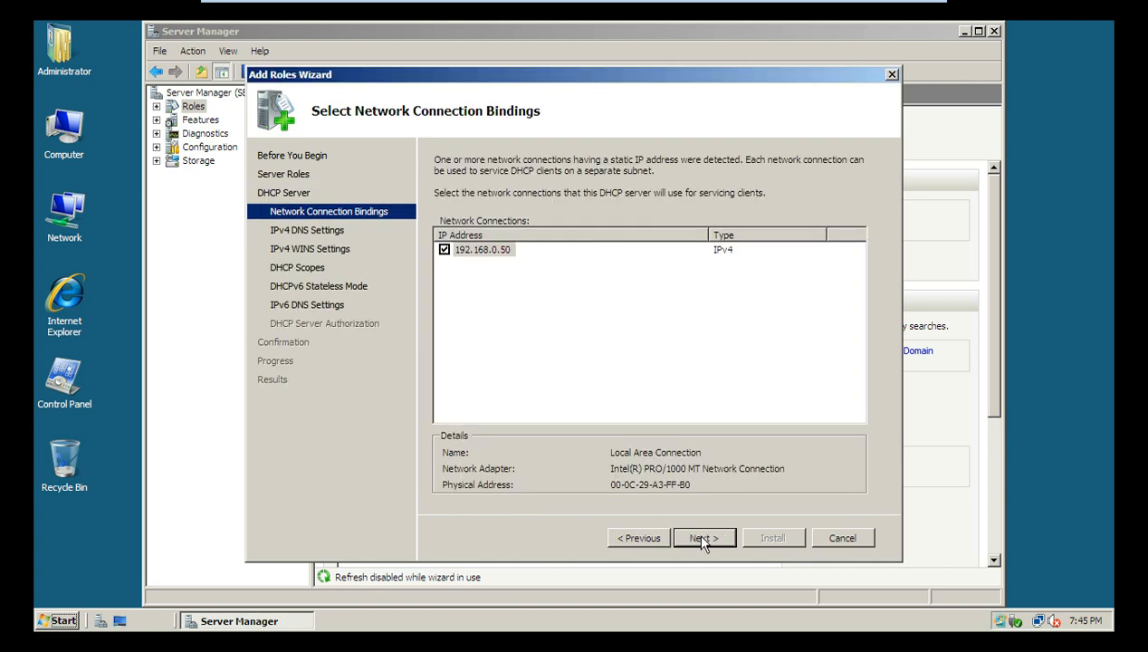
pyautogui.click(700, 538)
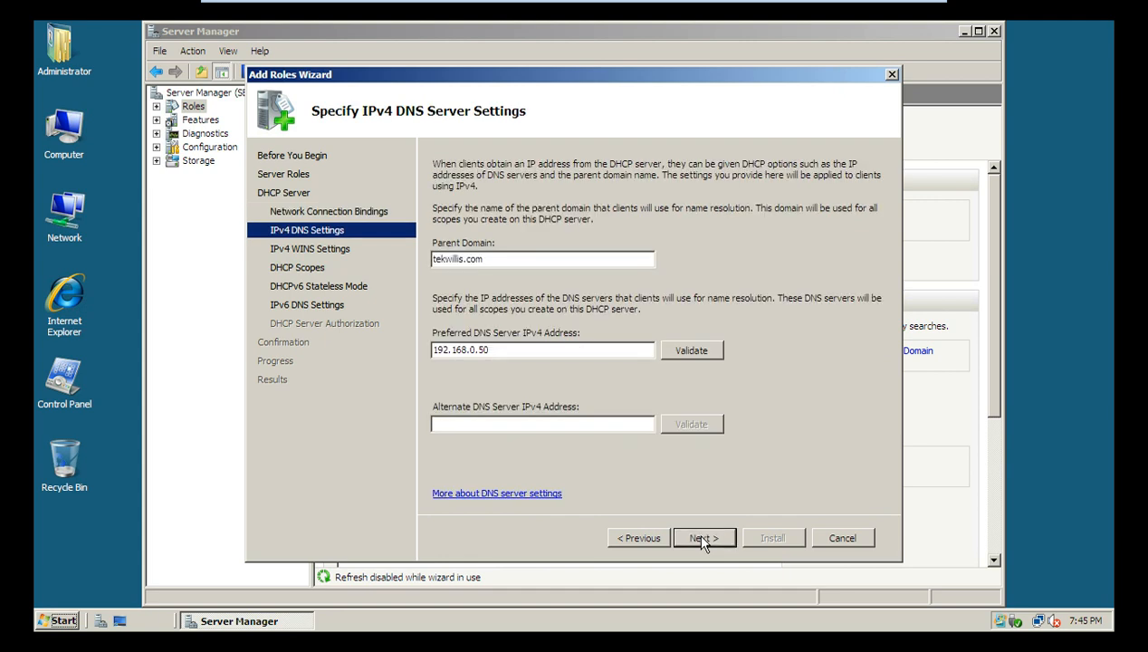
pyautogui.click(702, 538)
pyautogui.click(703, 539)
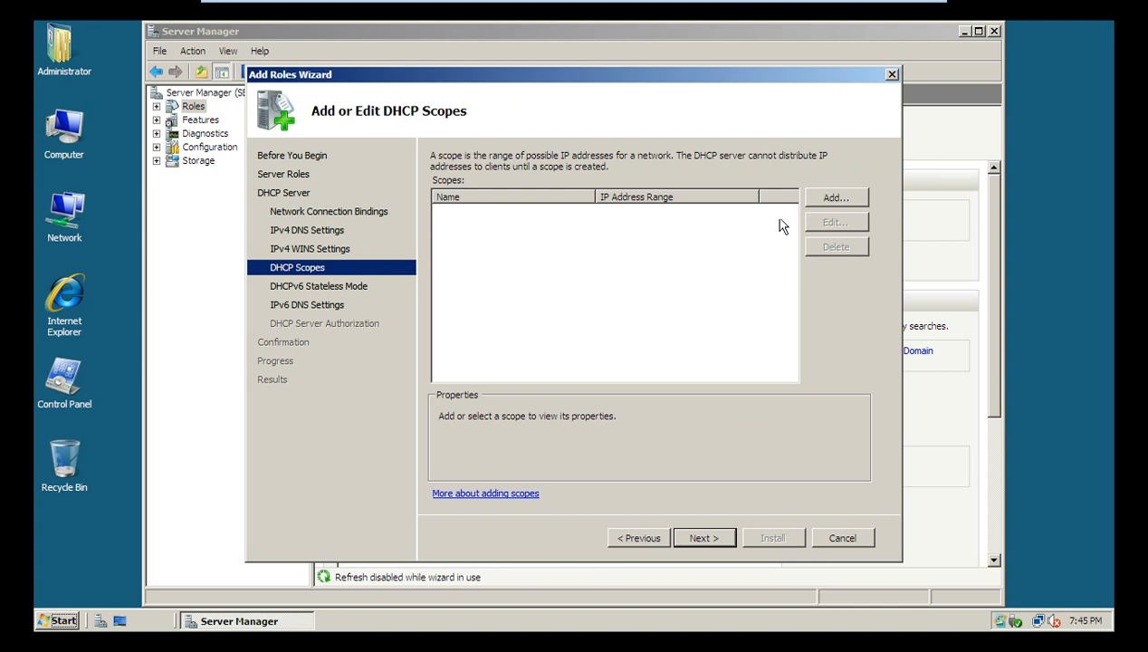
pyautogui.click(829, 198)
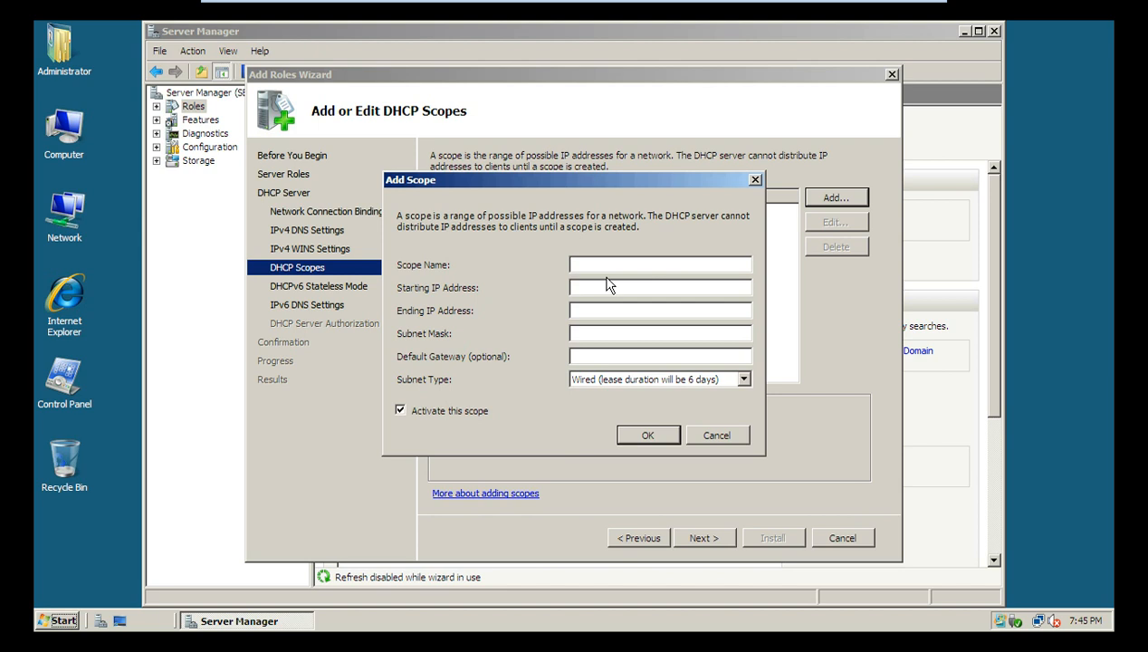
# Step: Name the scope 'Scope 1' with an address range of 192.168.0.100 to 192.168.0.150
pyautogui.write('Scp')
pyautogui.press('BackSpace')
pyautogui.write('ope 1')
pyautogui.press('Tab')
pyautogui.write('192.168.0.100')
pyautogui.press('Tab')
pyautogui.write('192.168.0.50')
pyautogui.click(616, 310)
pyautogui.write('1')
# Step: Enter subnet mask 255.255.255.0 and default gateway 192.168.0.1 for the scope
pyautogui.click(601, 332)
pyautogui.write('255.255.255.0')
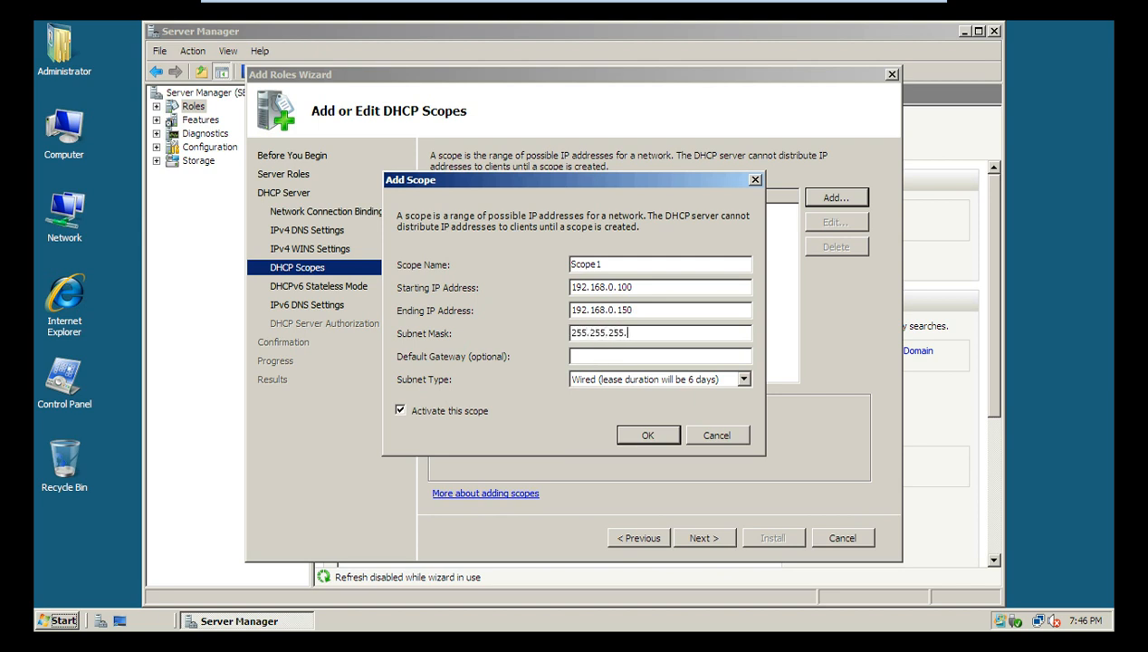
pyautogui.click(654, 357)
pyautogui.write('192.168.0.1')
pyautogui.press('super+r')
pyautogui.write('cm')
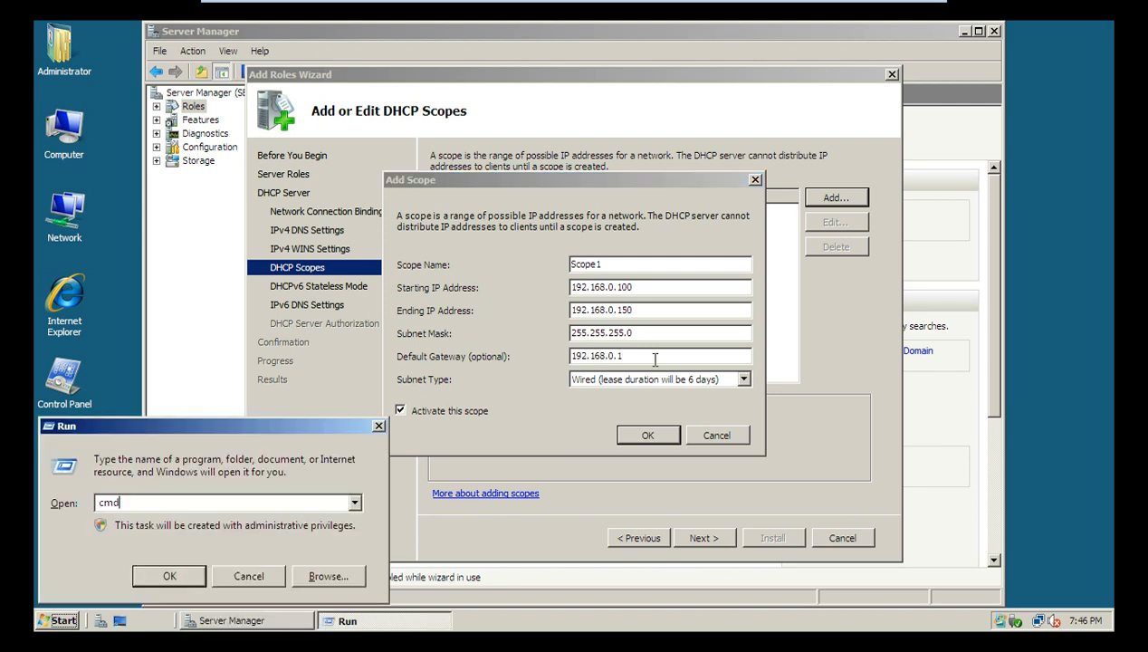
pyautogui.write('d')
pyautogui.press('Return')
pyautogui.write('ipconfig')
pyautogui.press('Return')
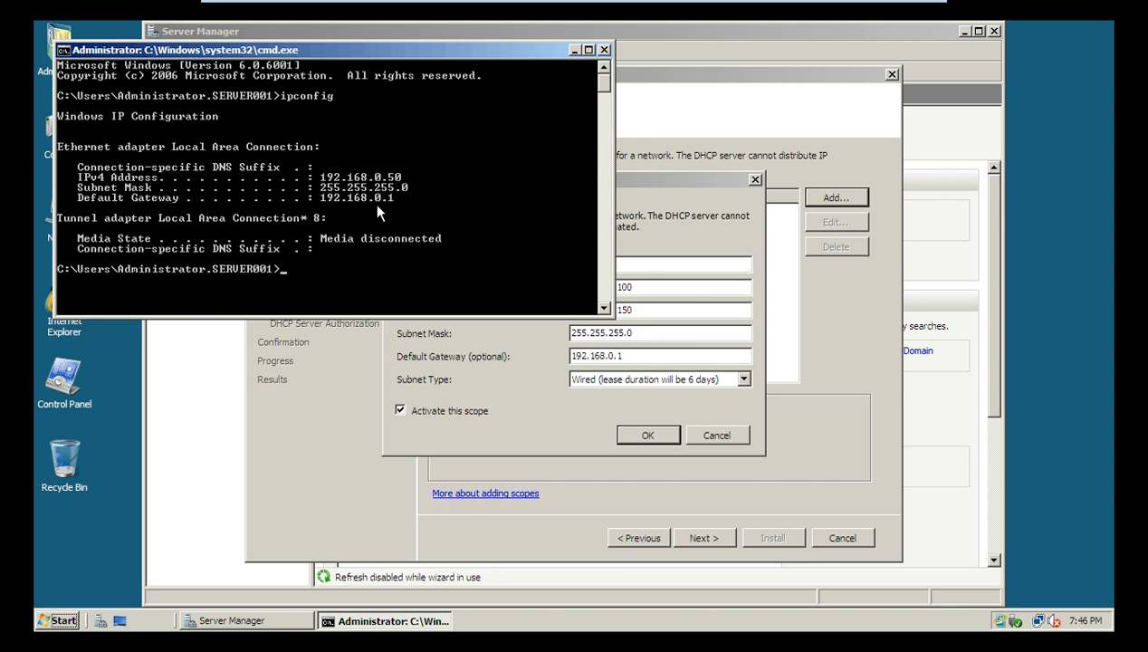
pyautogui.click(603, 50)
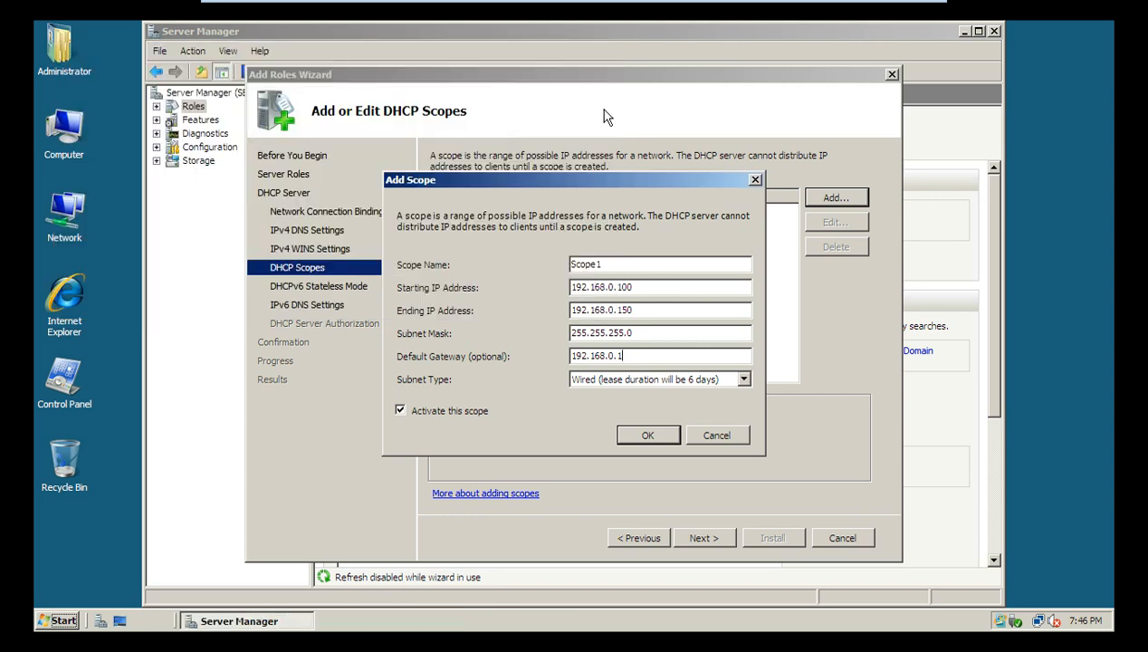
# Step: Add Scope1 to the scope list and disable DHCPv6 stateless mode
pyautogui.click(648, 435)
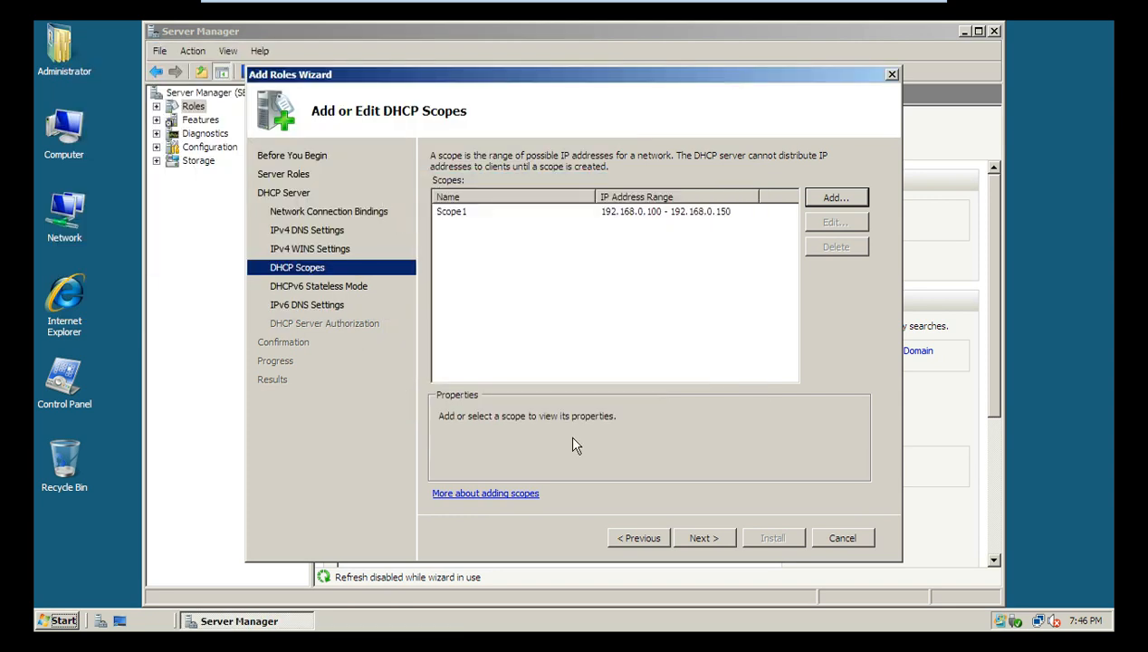
pyautogui.click(706, 536)
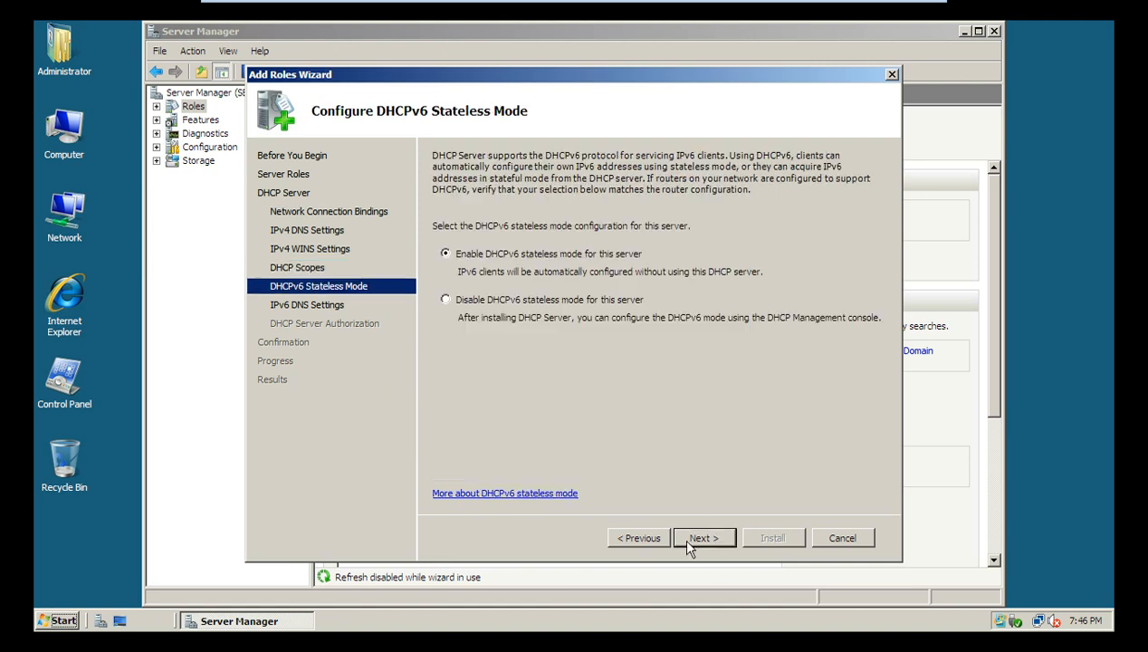
pyautogui.click(445, 300)
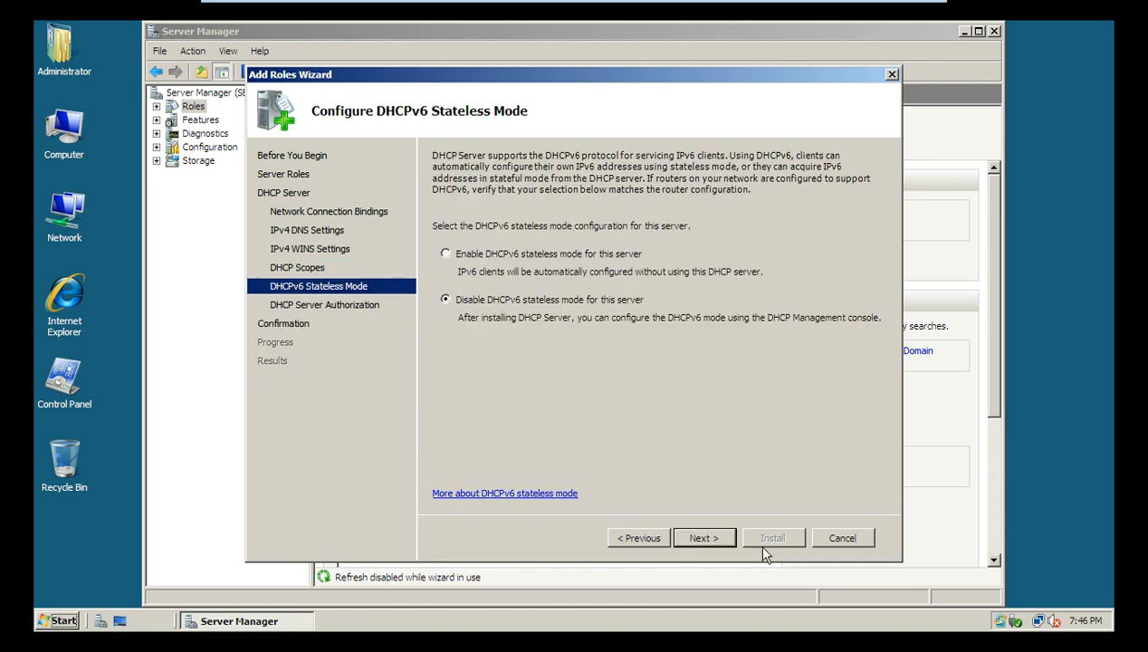
# Step: Keep current credentials, install the DHCP Server role, and minimize VMware Player
pyautogui.click(703, 536)
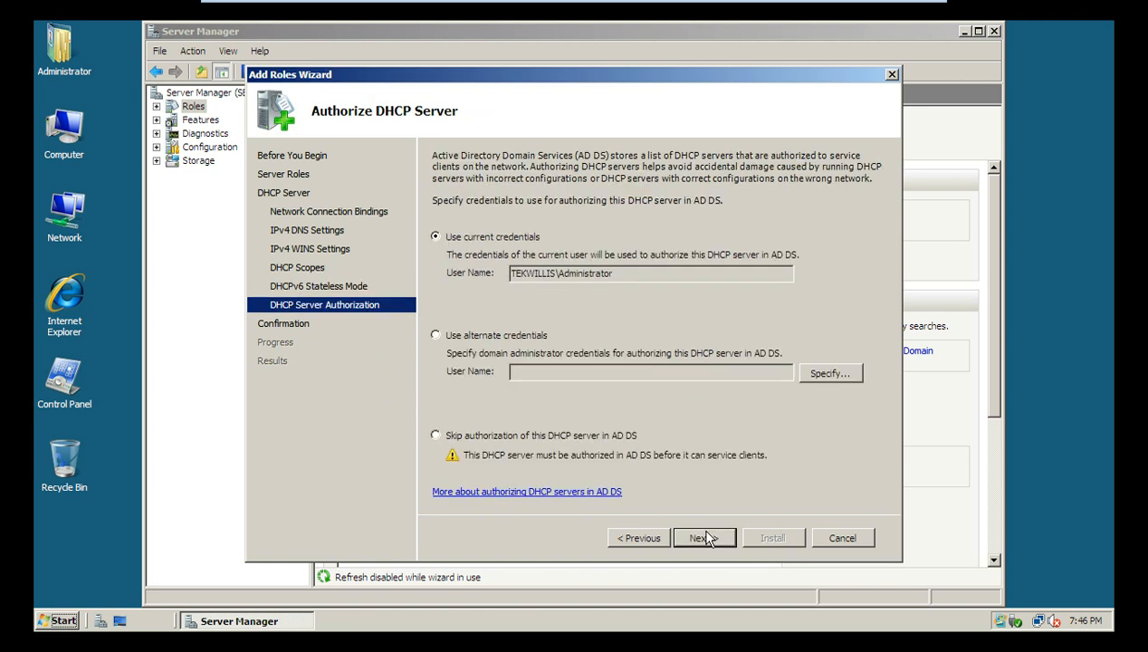
pyautogui.click(707, 538)
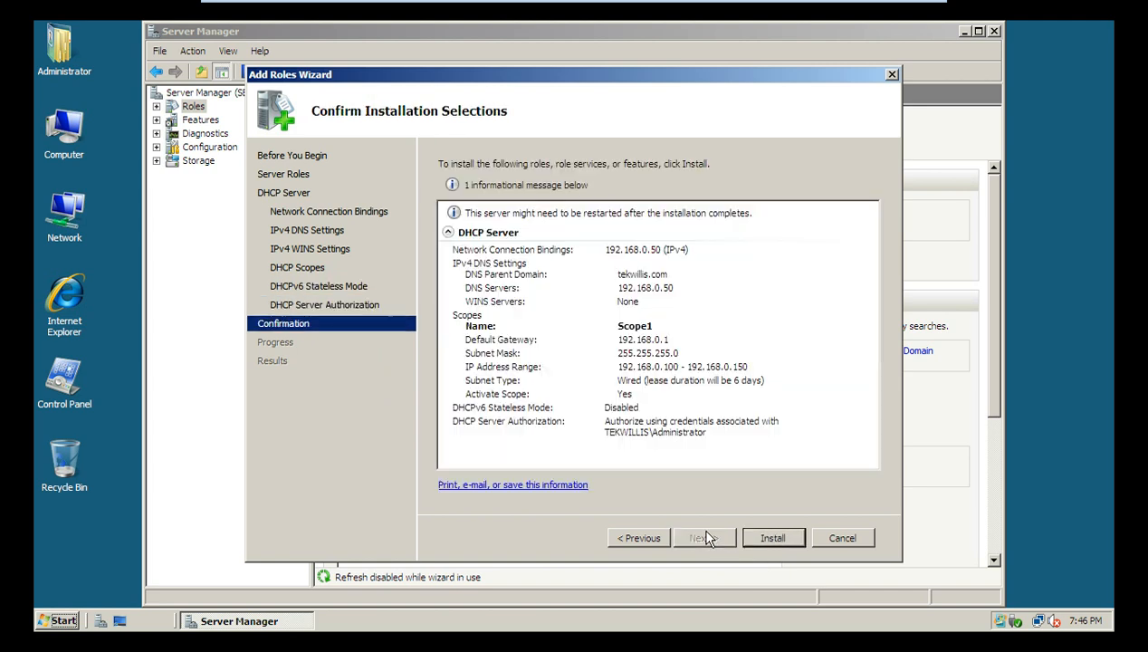
pyautogui.click(769, 541)
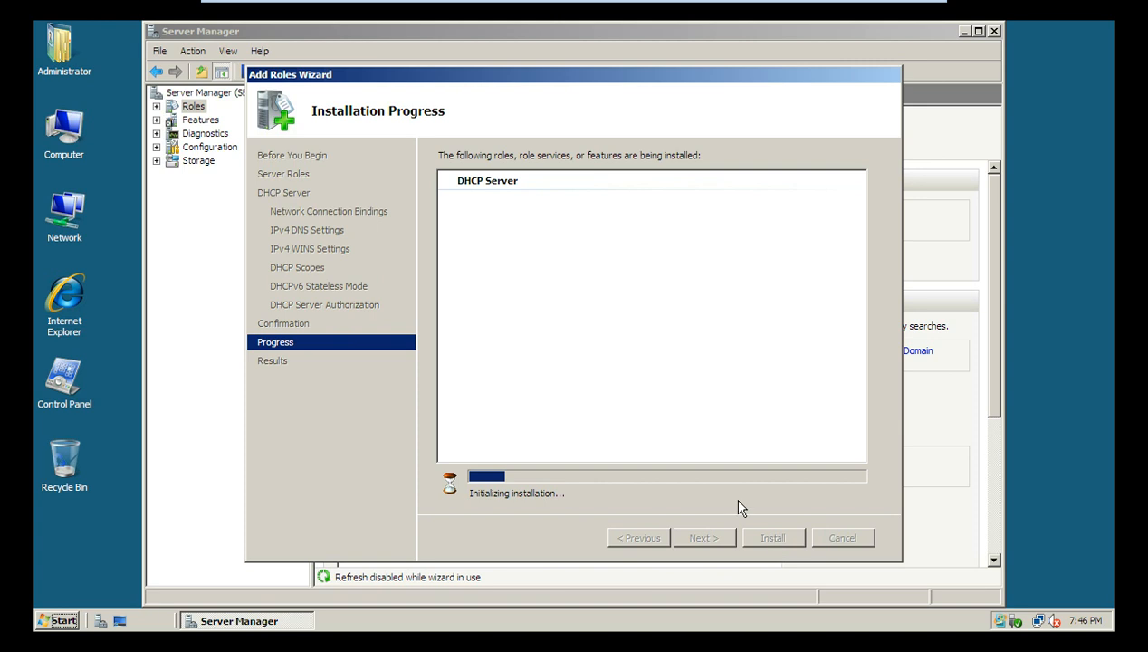
pyautogui.moveTo(760, 5)
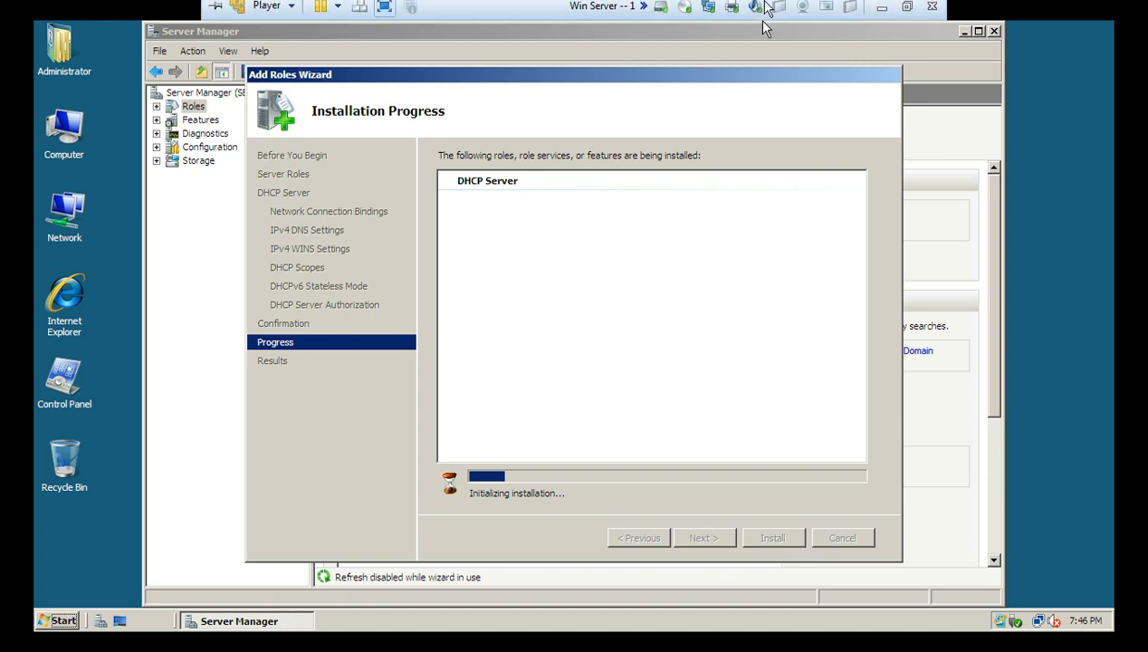
pyautogui.click(882, 13)
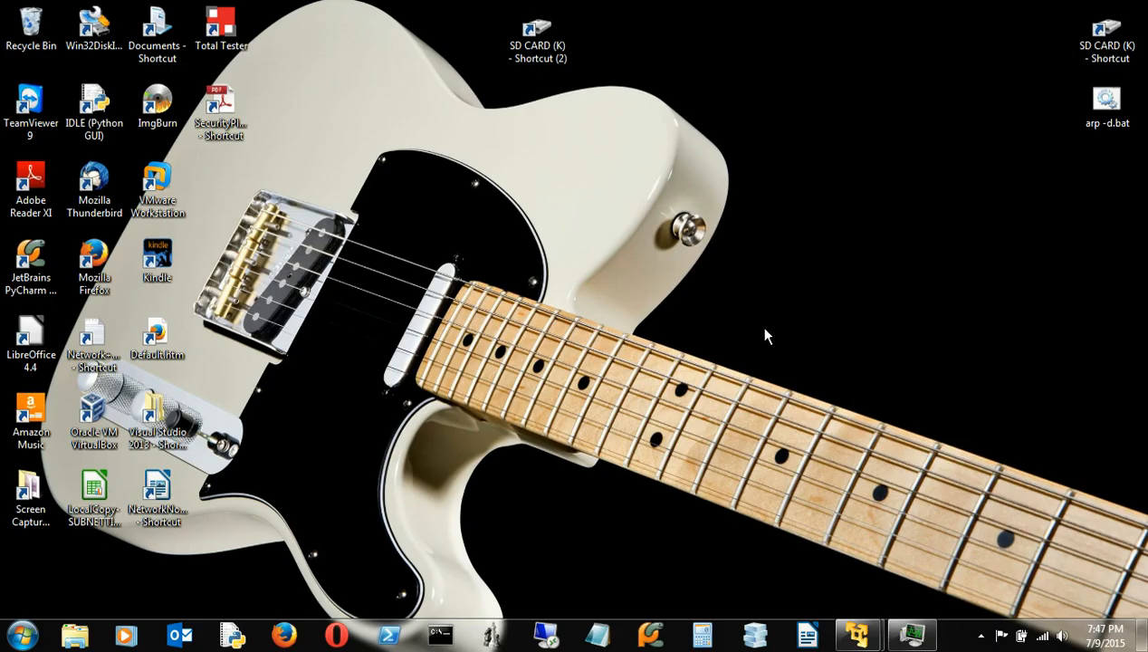